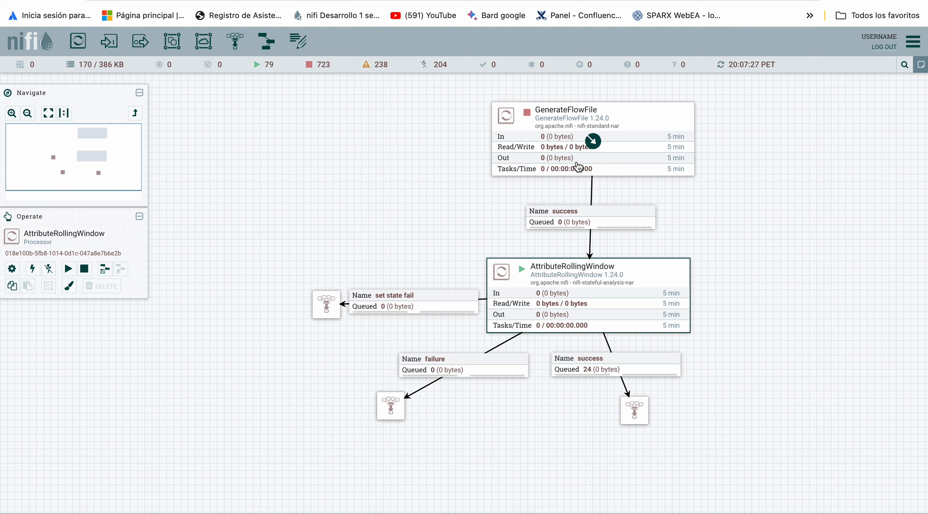
Review the property settings of the AttributeRollingWindow processor and of the GenerateFlowFile processor, including its Registro attribute.
double_click(559, 291)
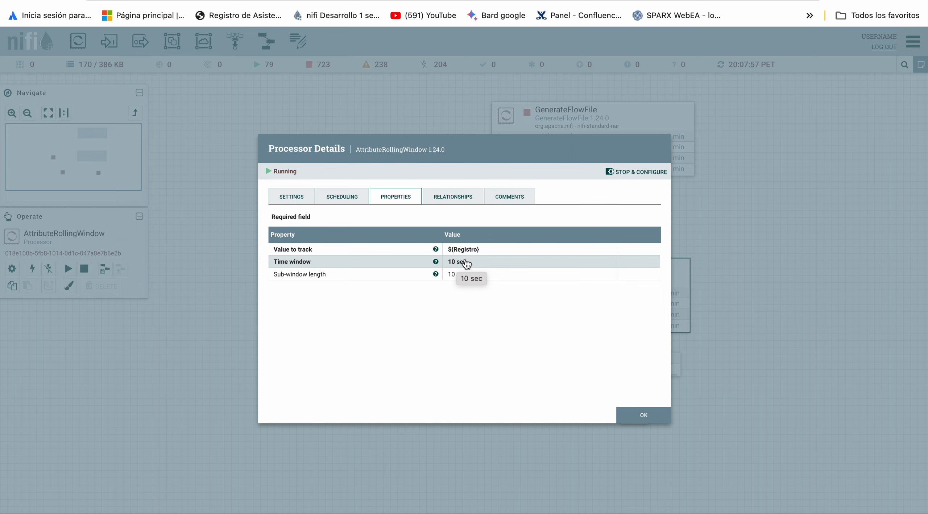
key(Escape)
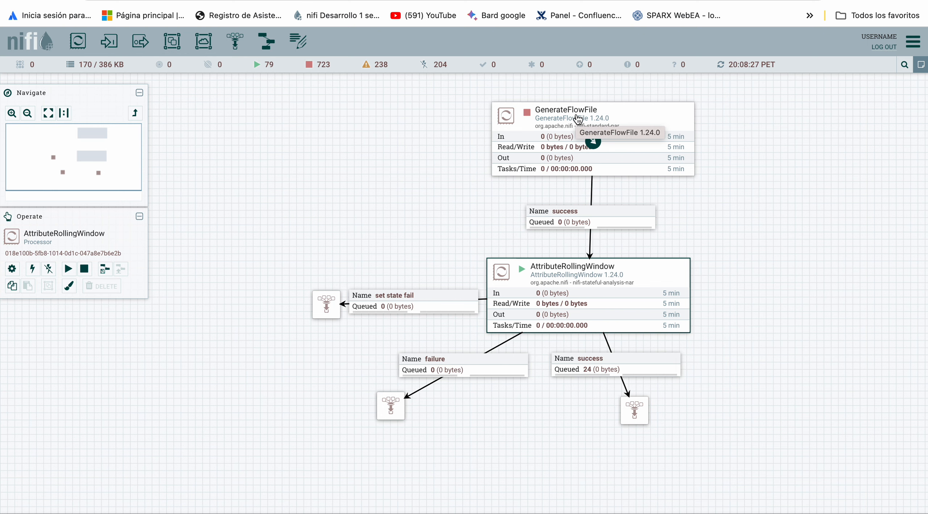
double_click(575, 132)
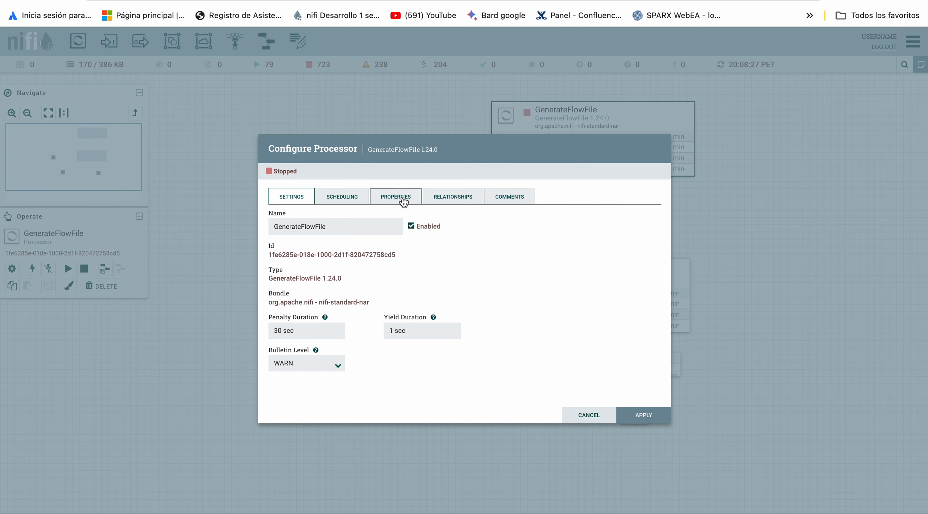
click(387, 200)
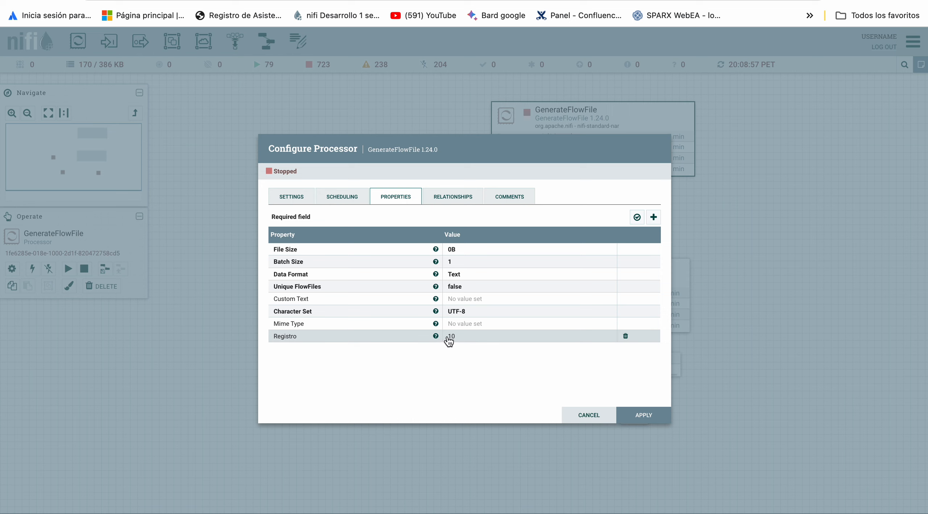
mouse_move(434, 336)
key(Escape)
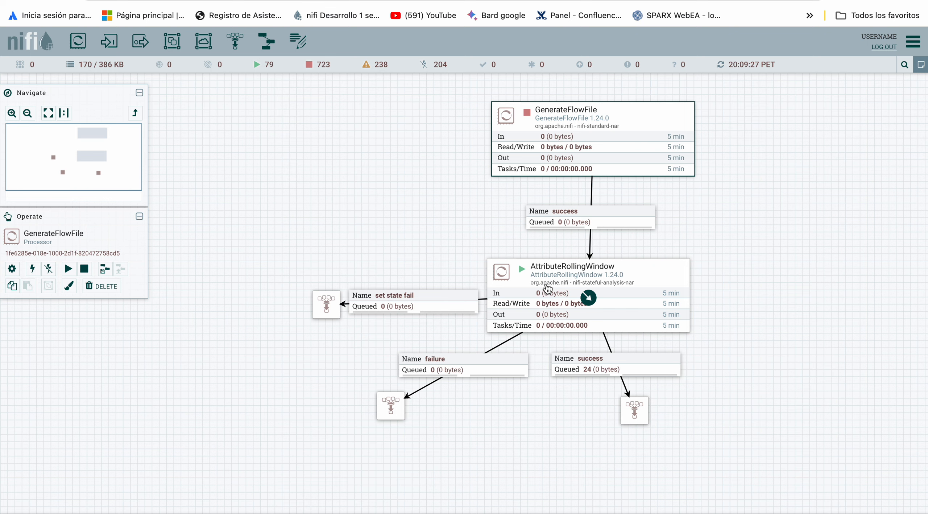
Check the scheduling settings of the GenerateFlowFile processor, including its run schedule.
double_click(573, 156)
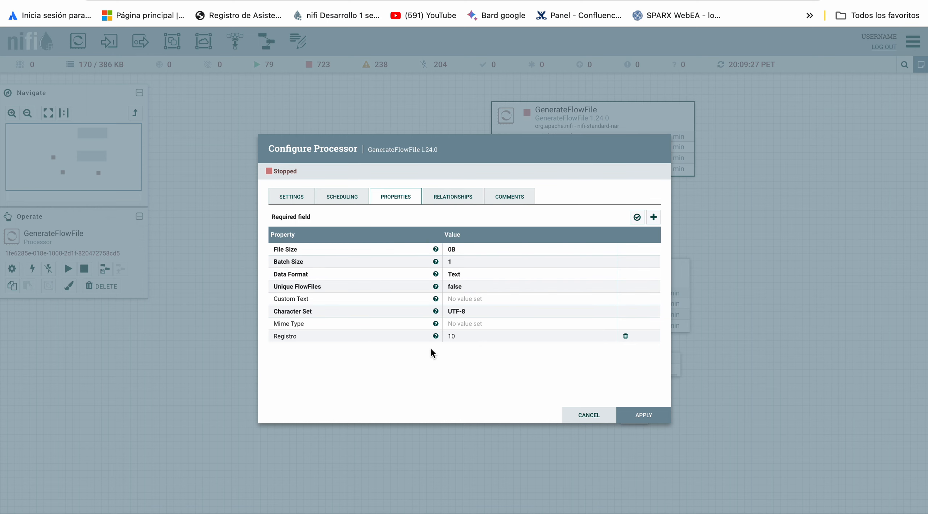
click(346, 200)
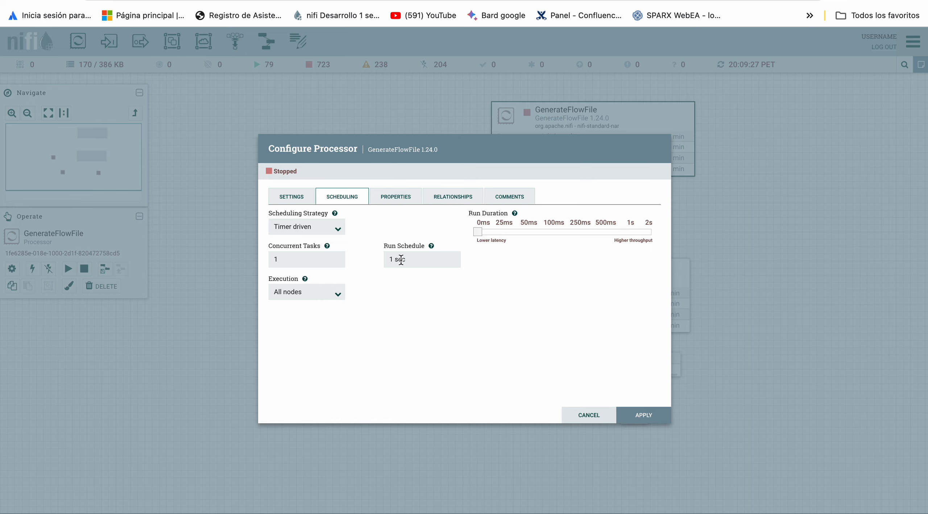
key(Escape)
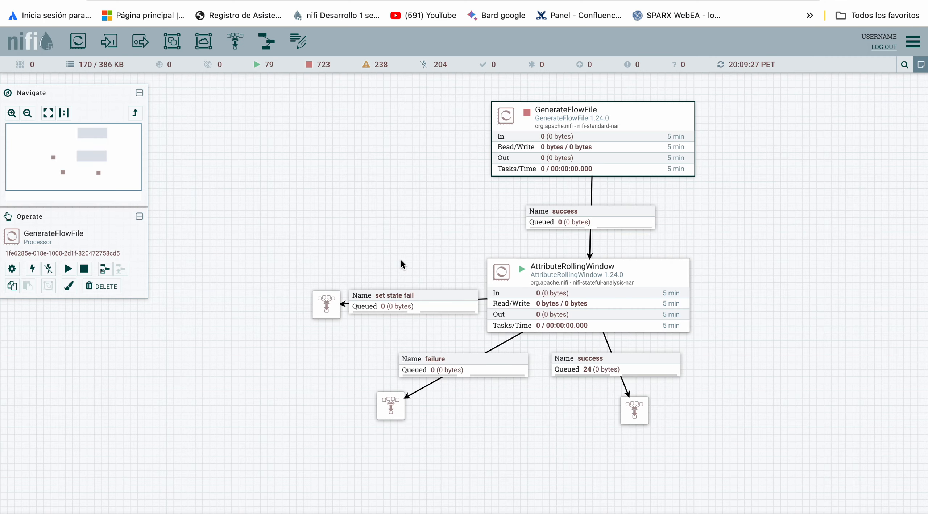
Empty the queue of the success connection leaving AttributeRollingWindow.
right_click(654, 369)
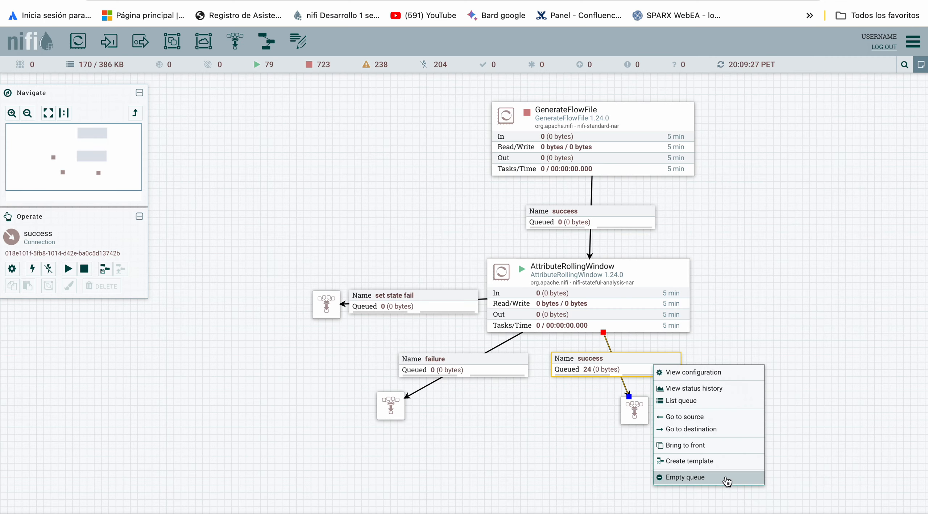
click(685, 477)
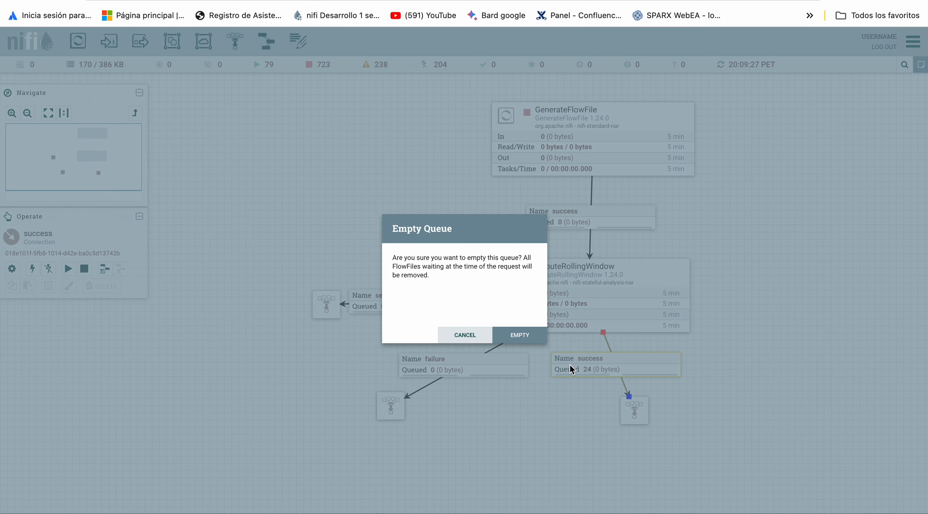
click(515, 334)
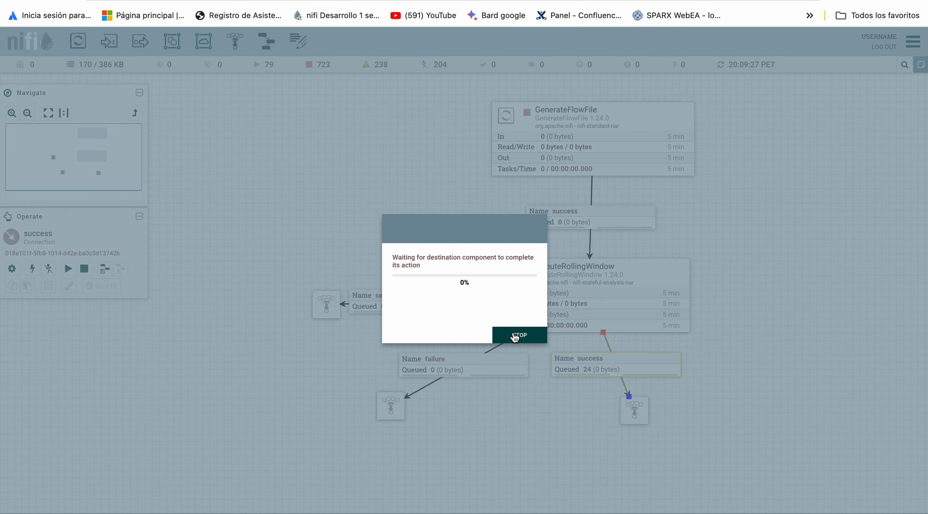
click(544, 335)
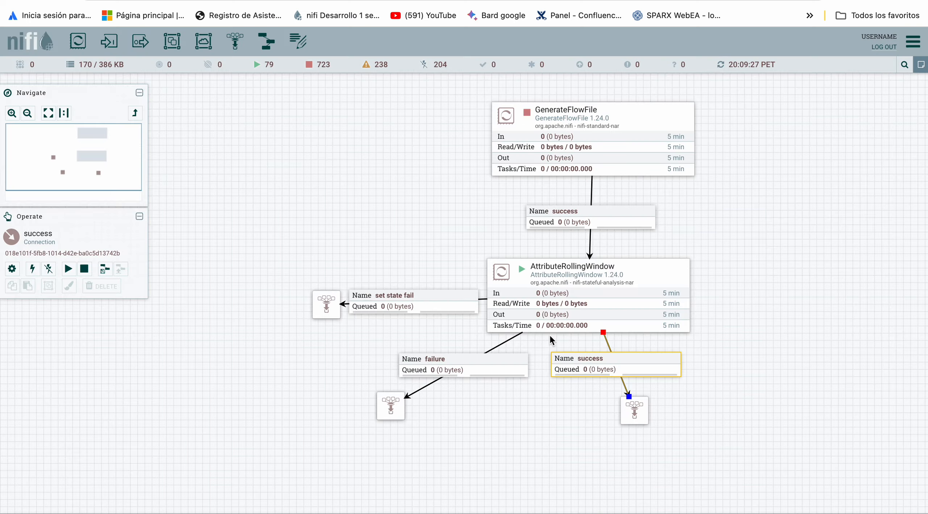
Stop the AttributeRollingWindow processor and clear its stored component state.
right_click(592, 305)
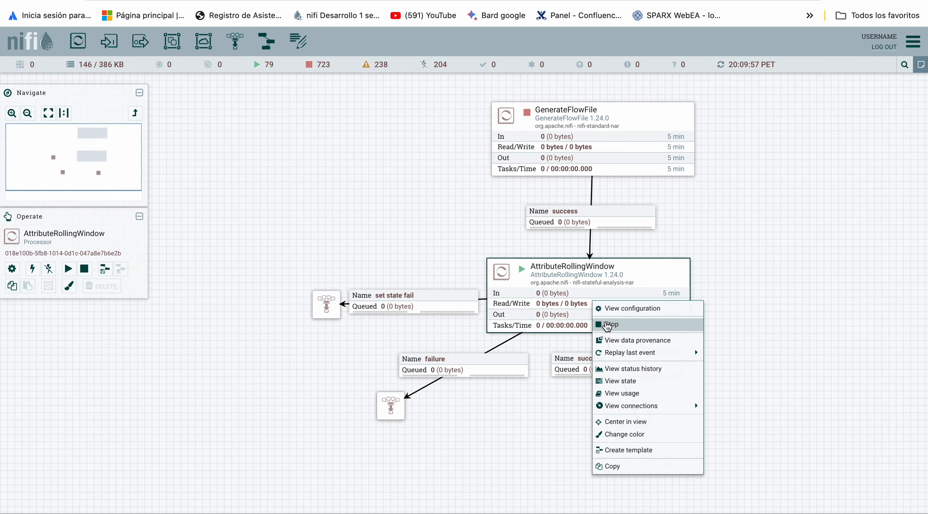
click(606, 324)
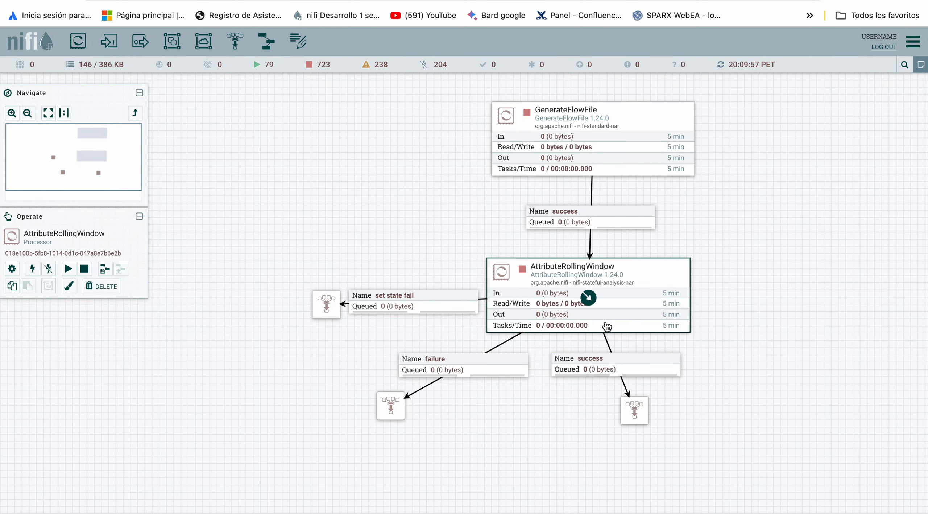
right_click(641, 292)
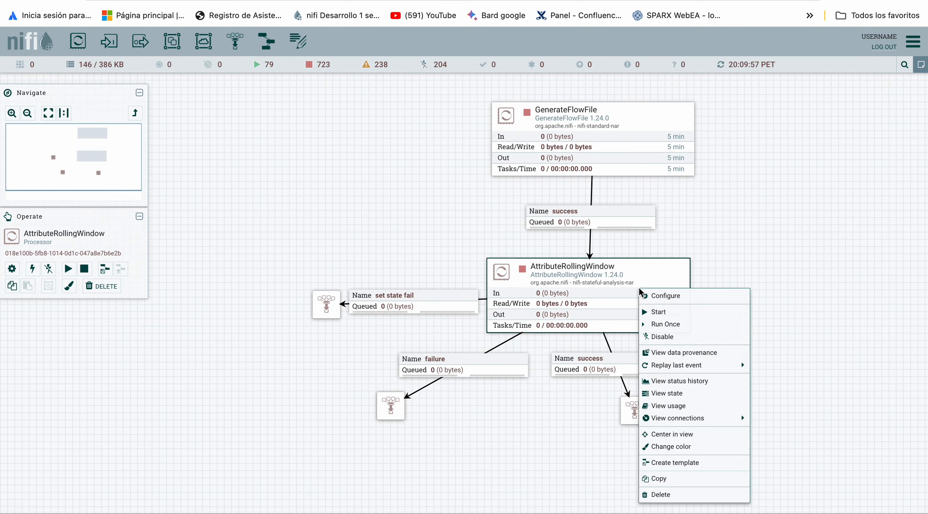
click(692, 397)
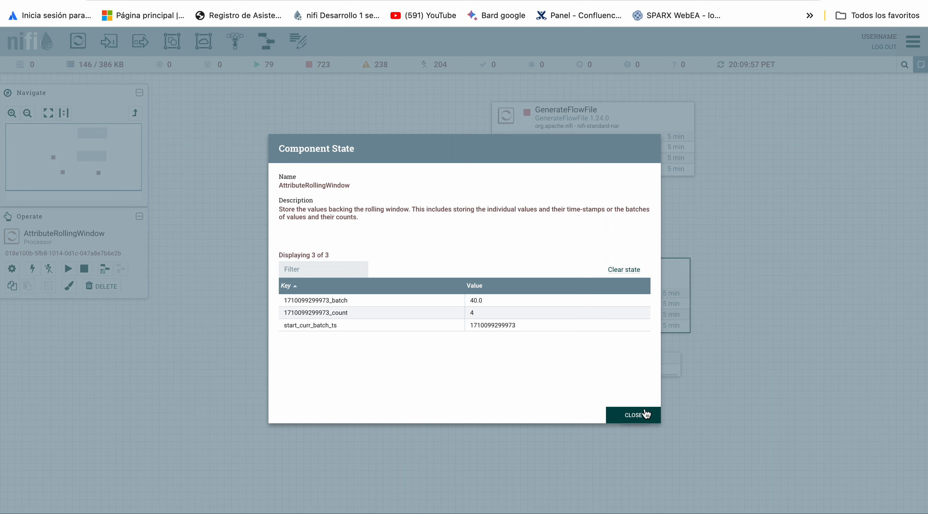
click(626, 271)
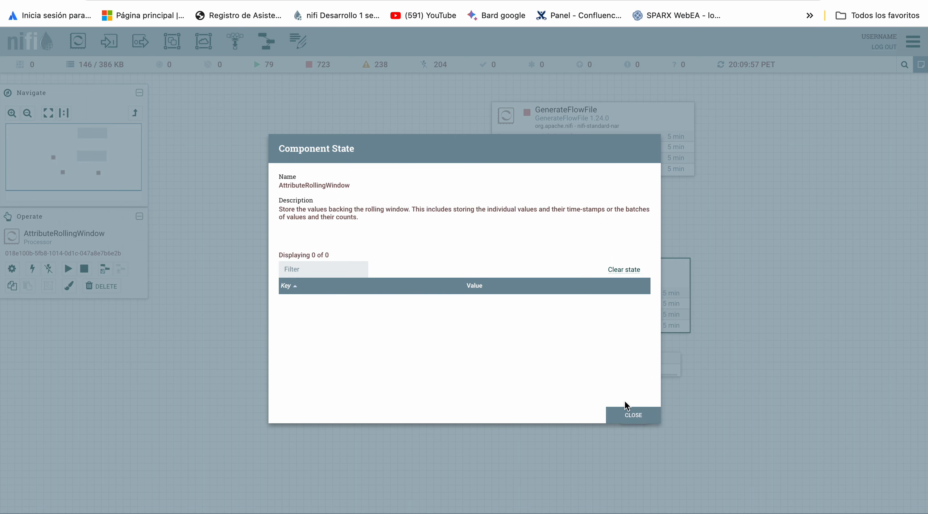
click(631, 415)
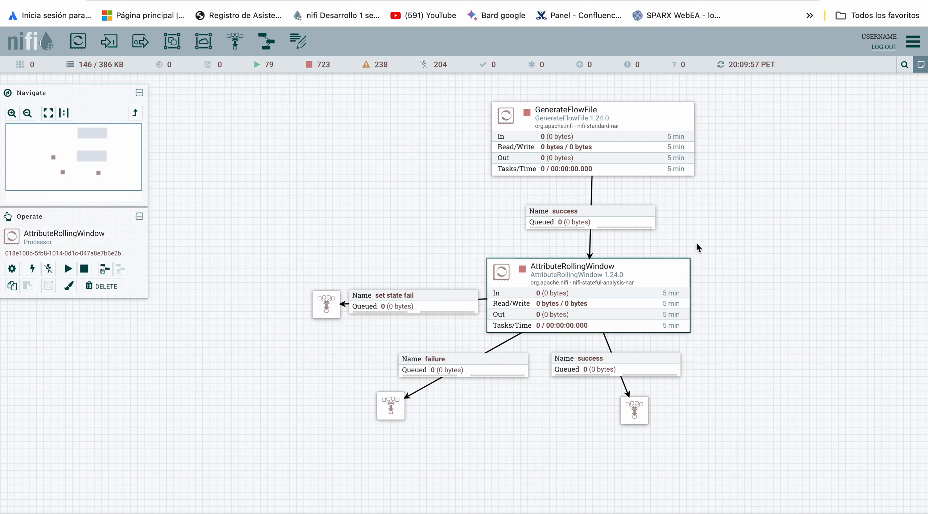
Start the AttributeRollingWindow processor and the GenerateFlowFile processor.
right_click(670, 282)
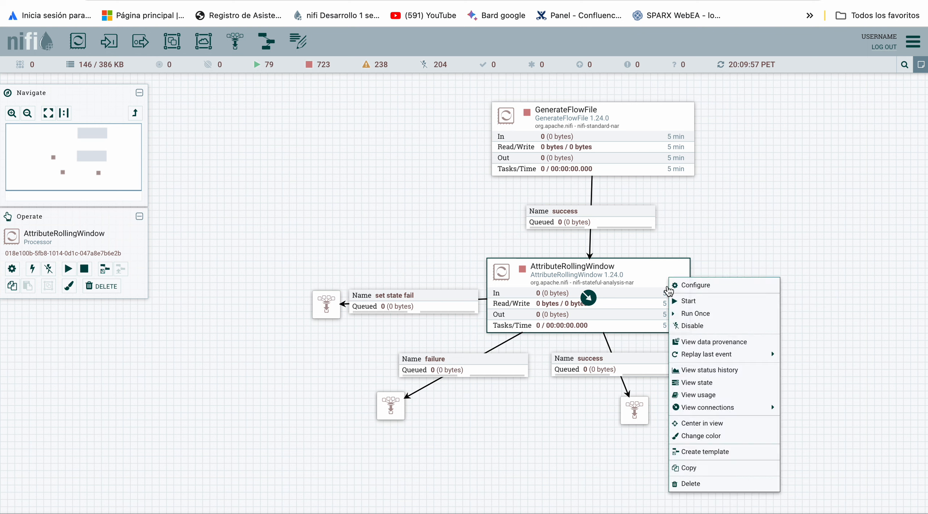
click(673, 305)
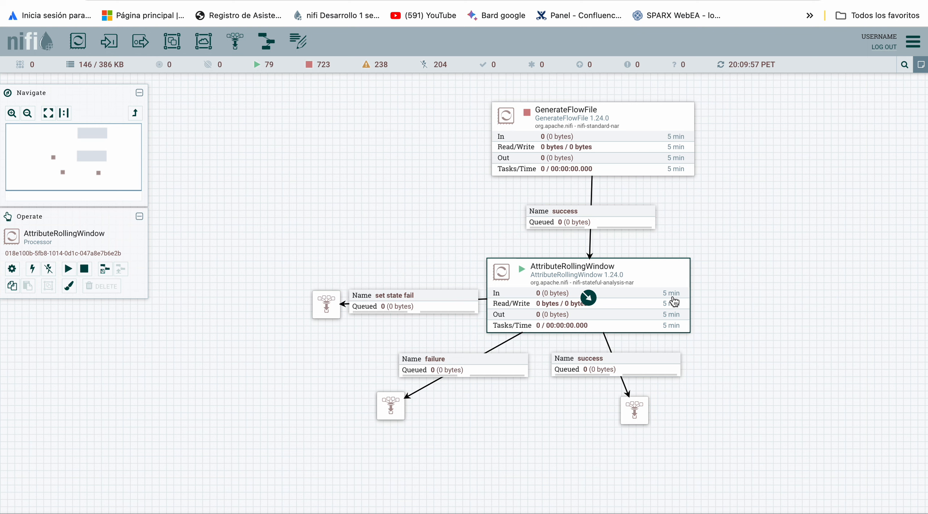
right_click(656, 144)
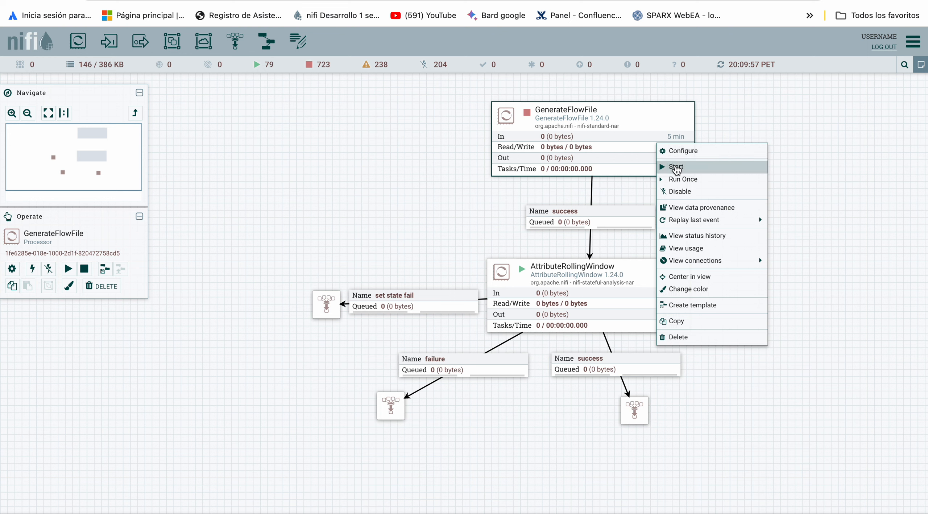
click(481, 203)
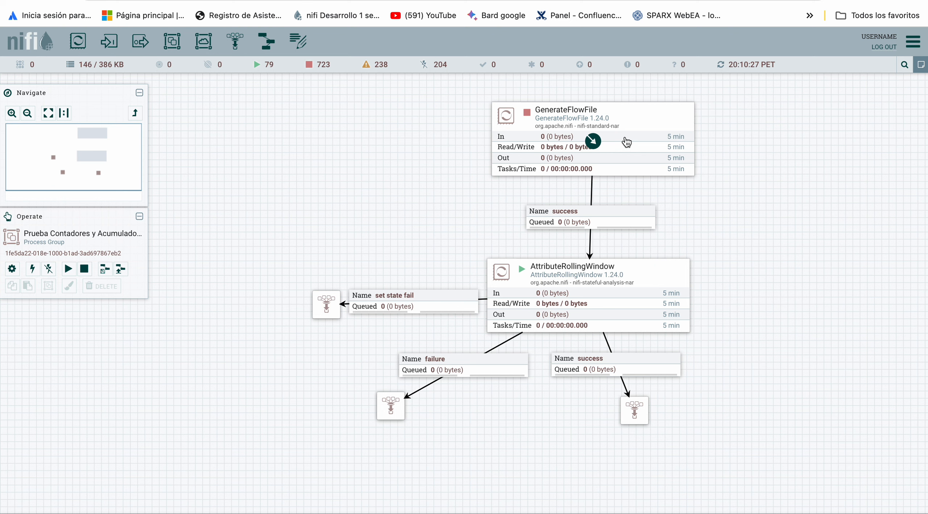
right_click(626, 142)
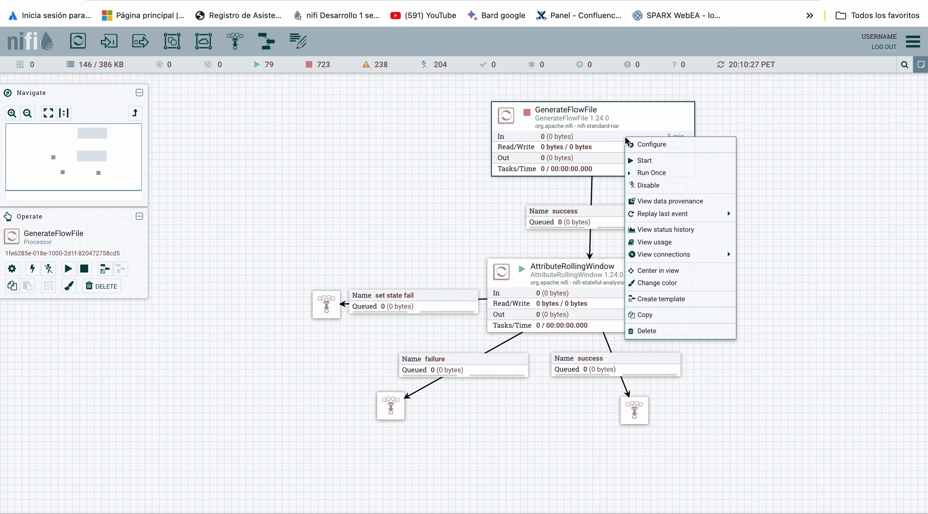
click(635, 162)
Refresh the canvas repeatedly to monitor the FlowFiles accumulating in the success queue below AttributeRollingWindow.
right_click(757, 136)
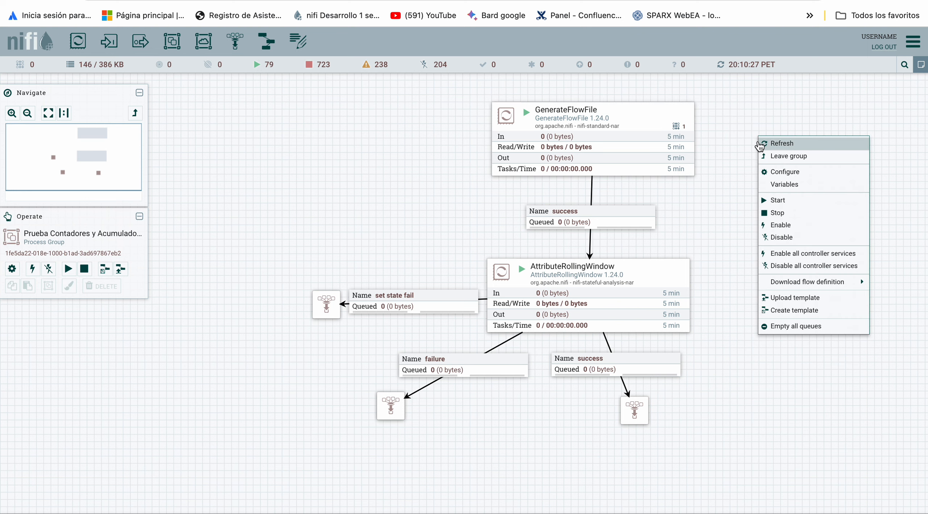
click(765, 142)
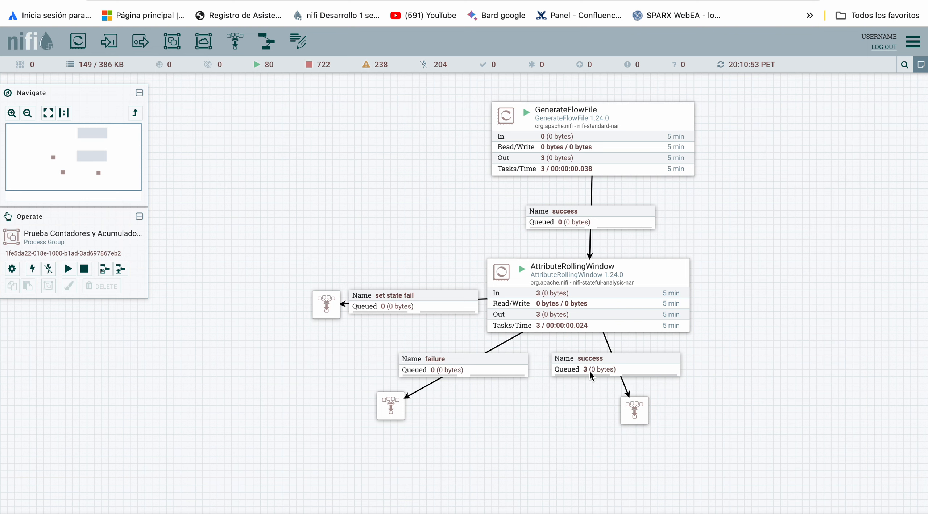
right_click(796, 117)
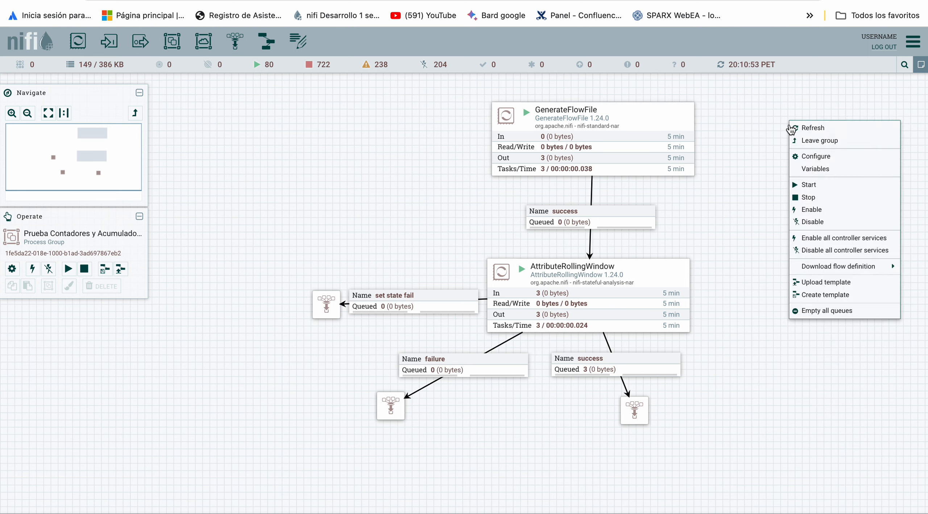
click(795, 125)
right_click(774, 131)
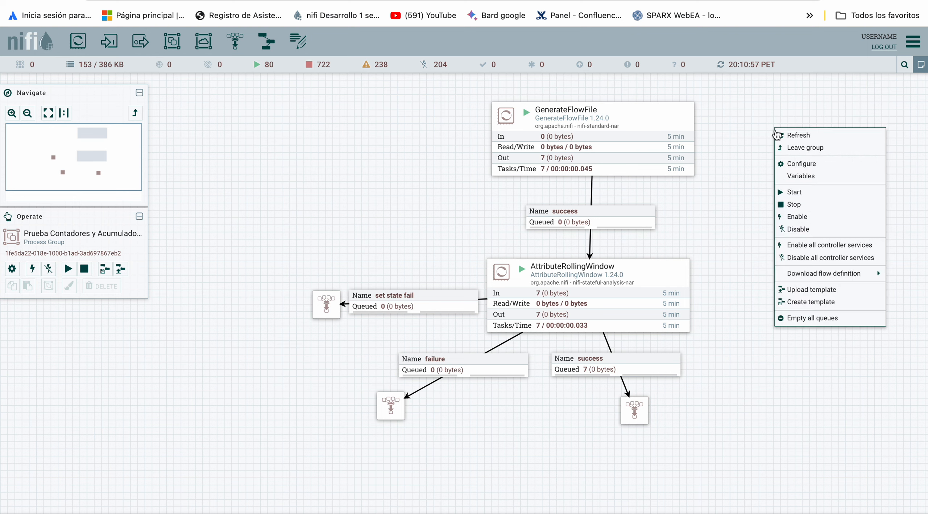
click(779, 135)
right_click(780, 132)
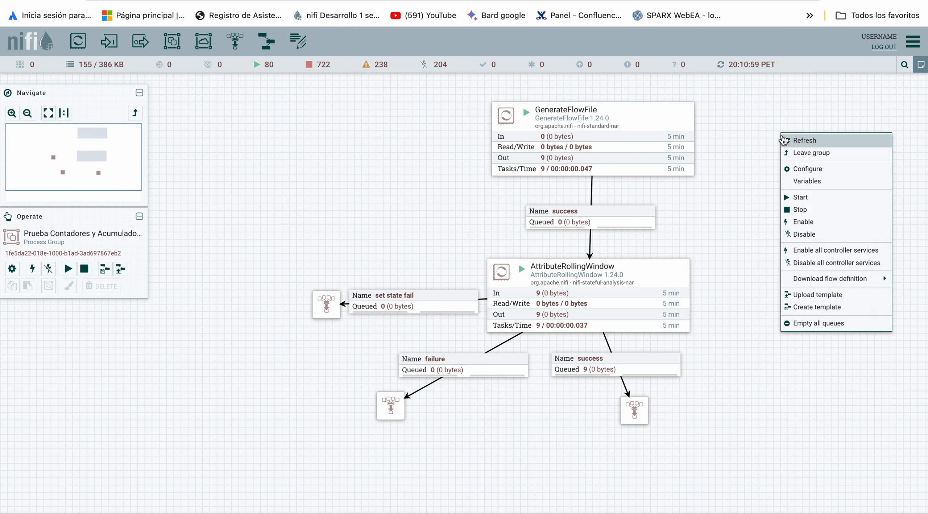
click(782, 139)
right_click(780, 137)
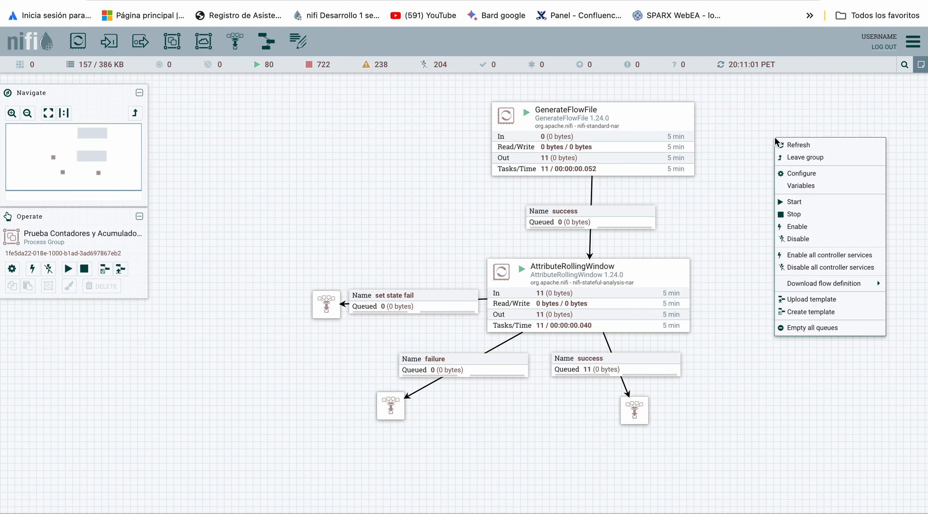
click(779, 141)
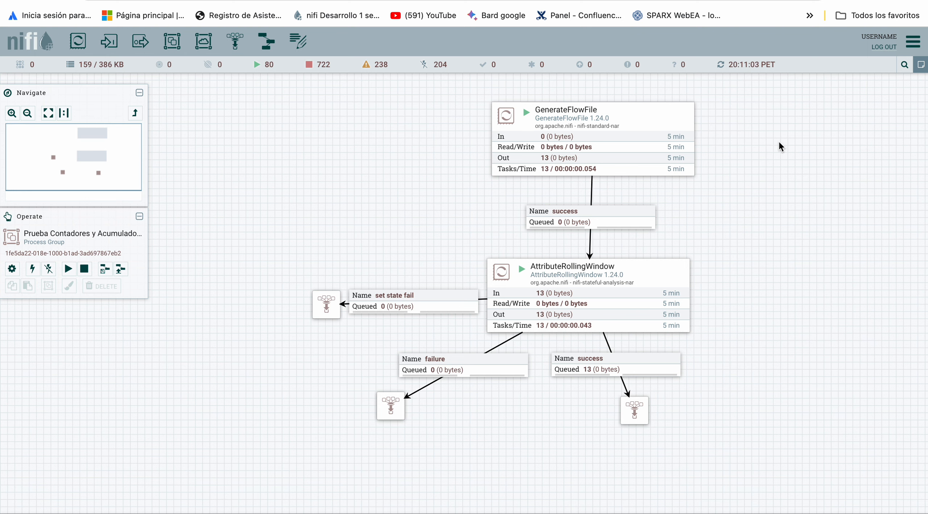
Stop the GenerateFlowFile processor.
right_click(660, 134)
click(674, 157)
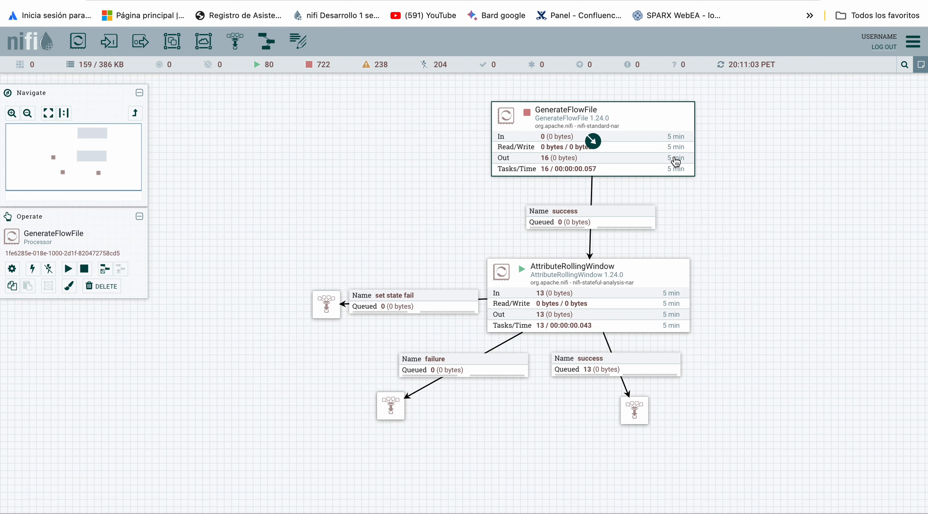
Review the time window and sub-window length properties of the running AttributeRollingWindow processor.
drag(784, 222, 776, 170)
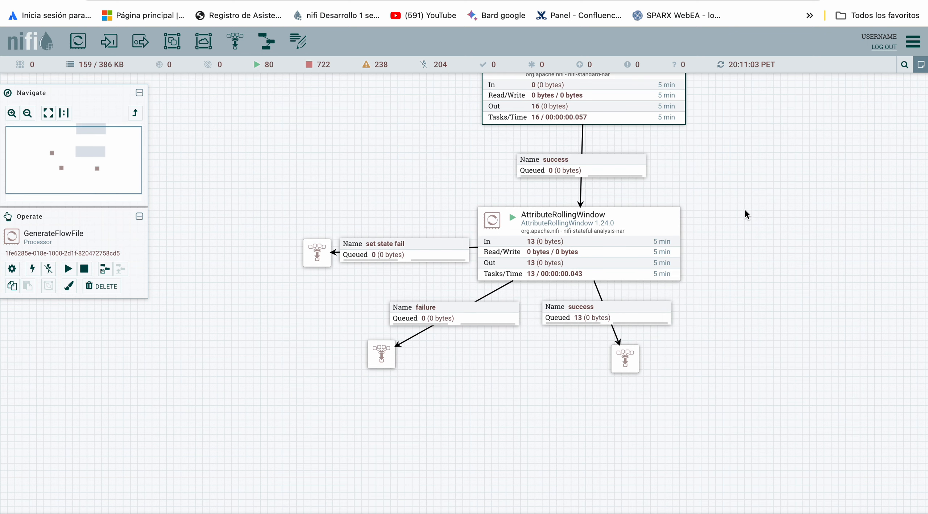
double_click(639, 238)
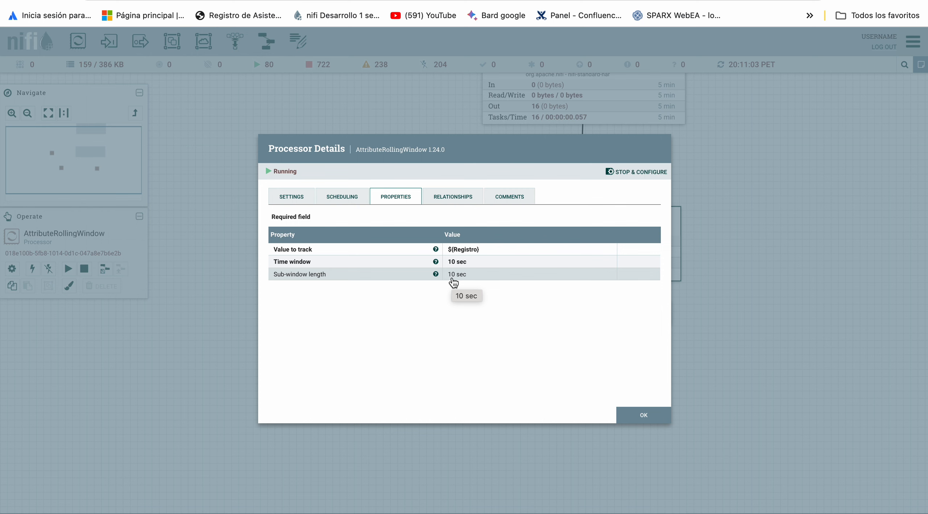
key(Escape)
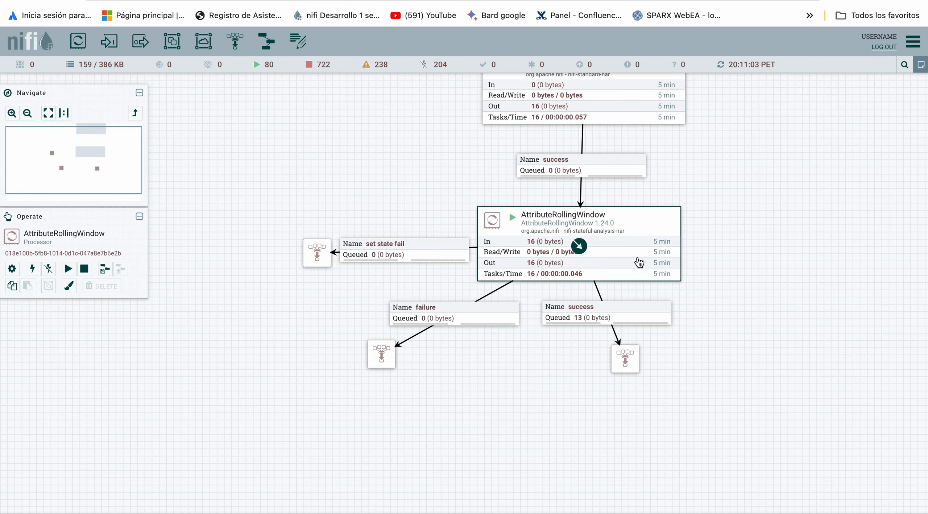
List the success queue below AttributeRollingWindow and view the attributes of the first FlowFile.
right_click(633, 311)
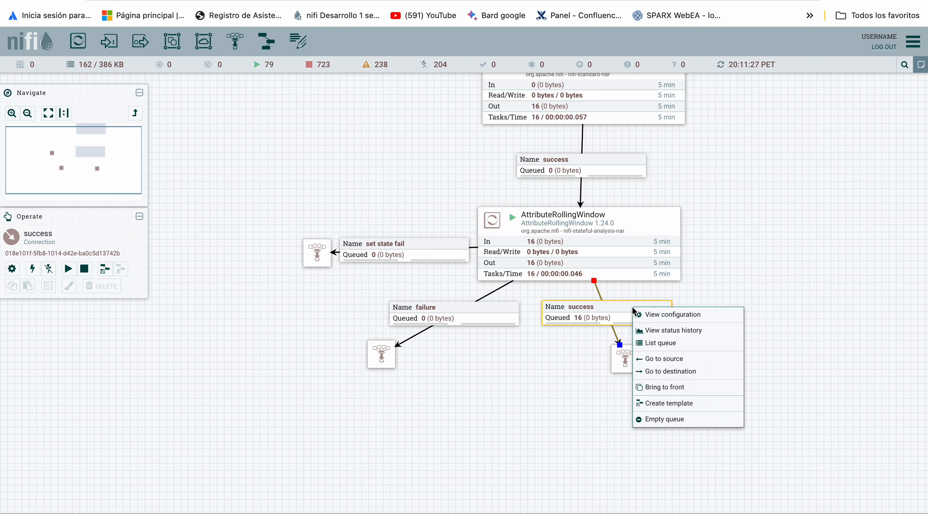
click(675, 345)
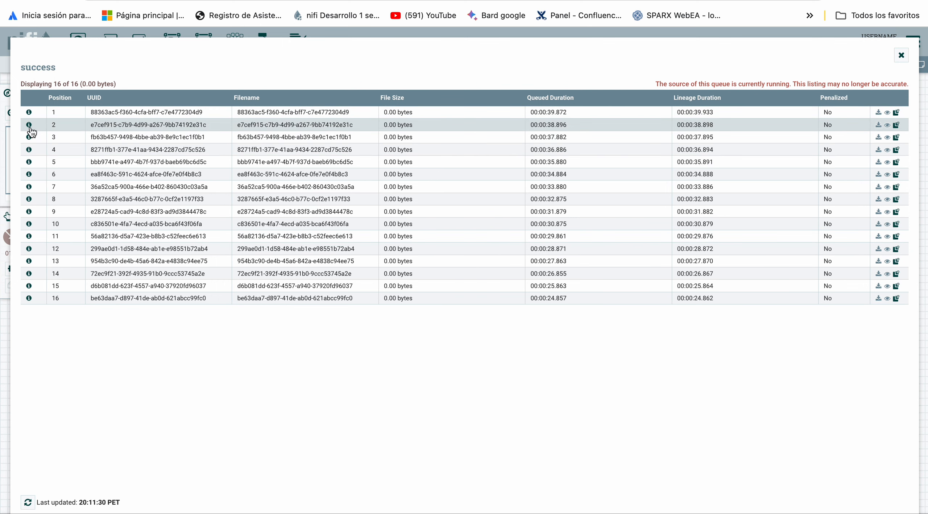
click(29, 112)
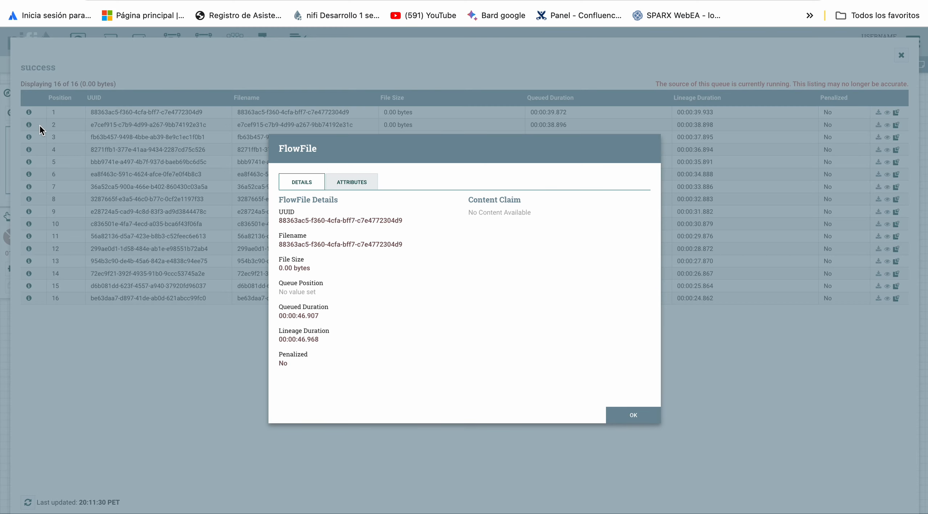
click(349, 187)
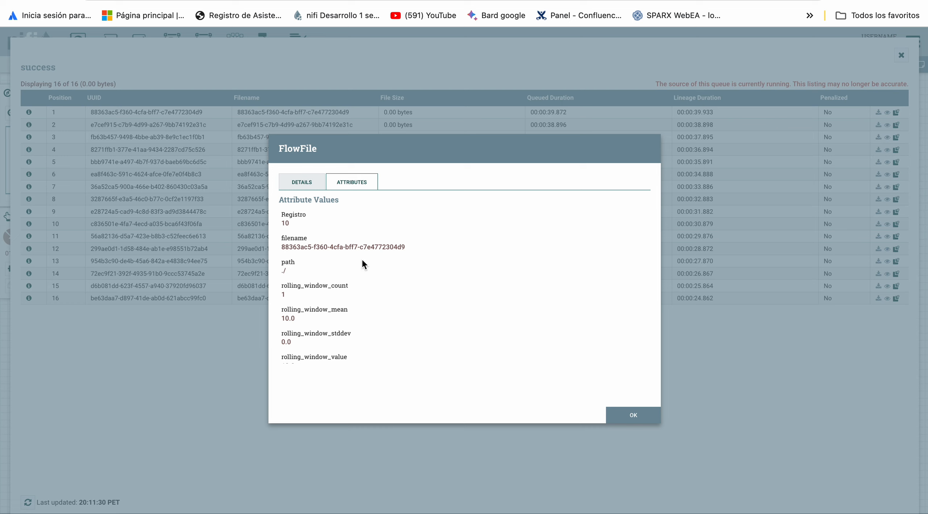
scroll(361, 258, down, 2)
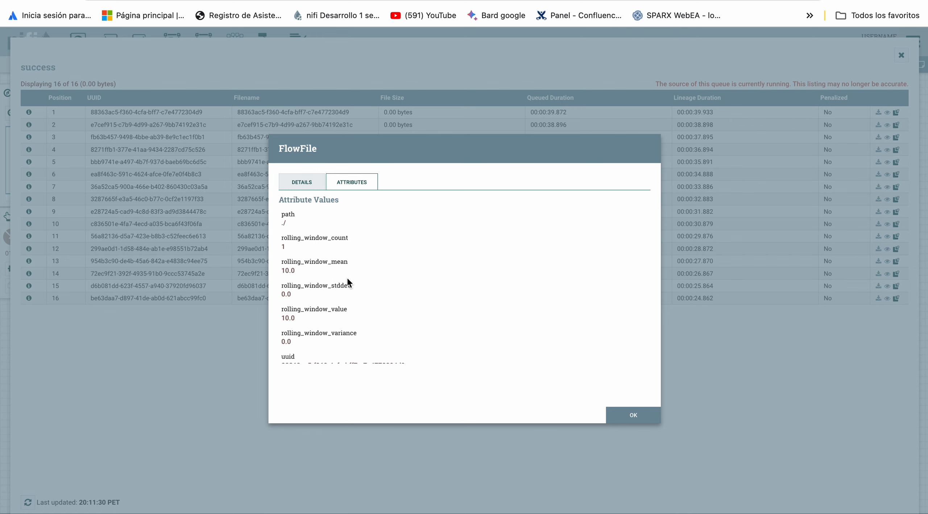
key(Escape)
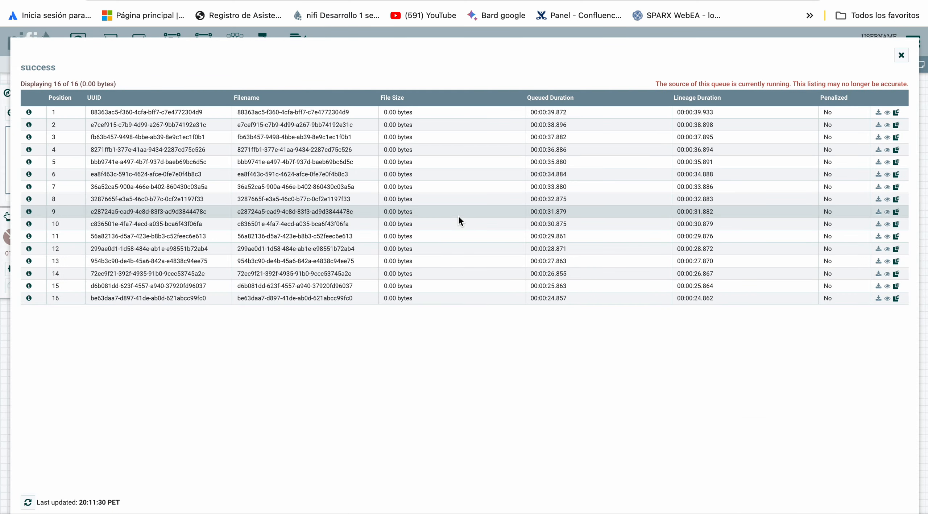
key(Escape)
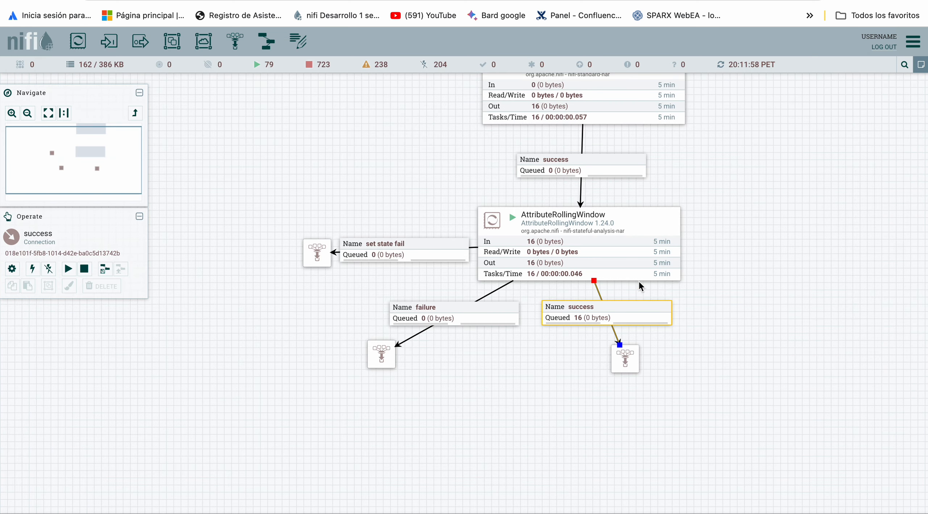
List the success queue again and examine the rolling window count, mean, value and variance of the FlowFile at position 1.
right_click(593, 309)
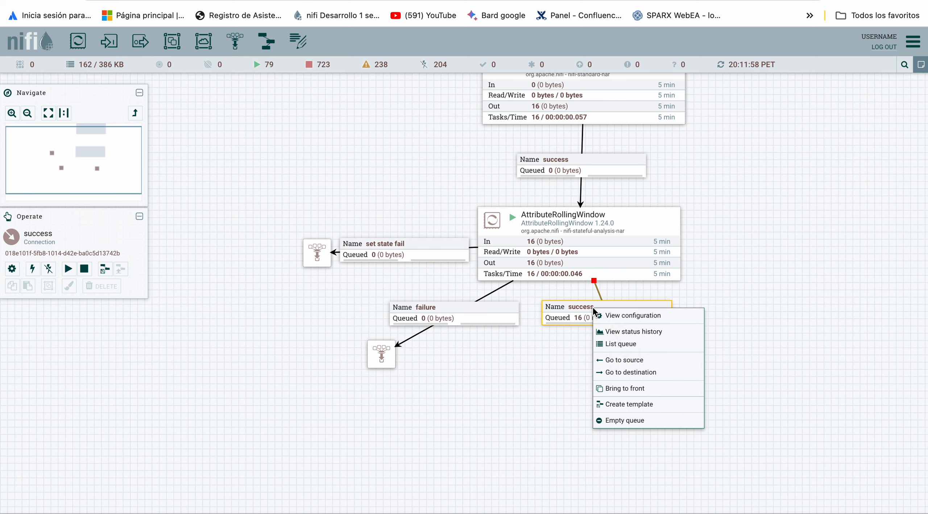
click(646, 349)
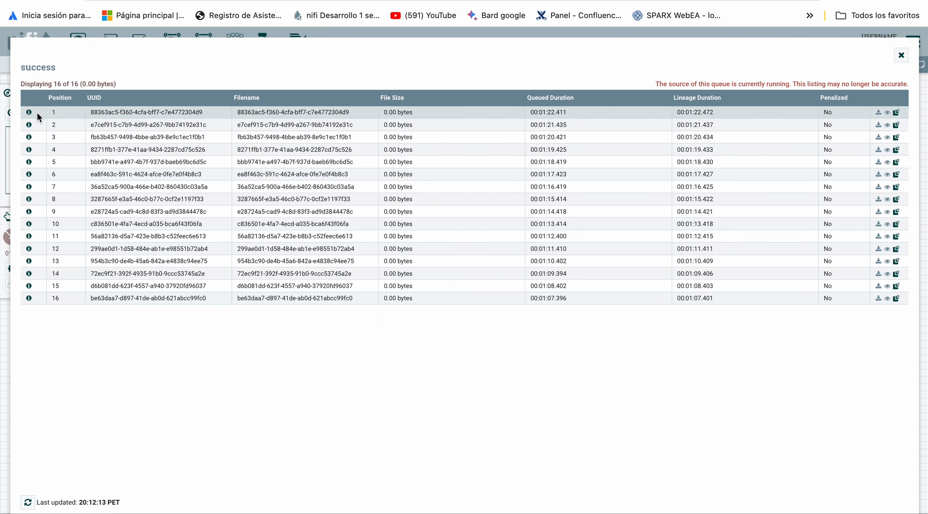
click(29, 112)
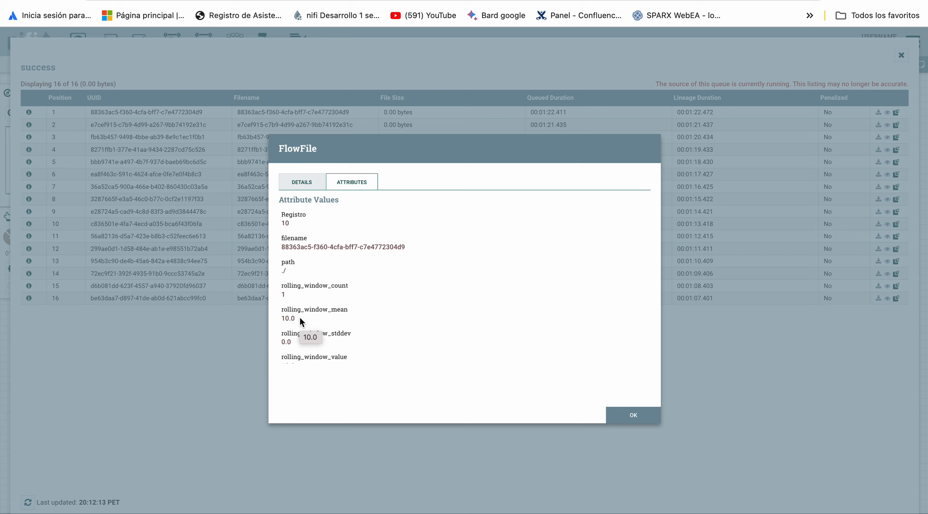
scroll(331, 313, down, 3)
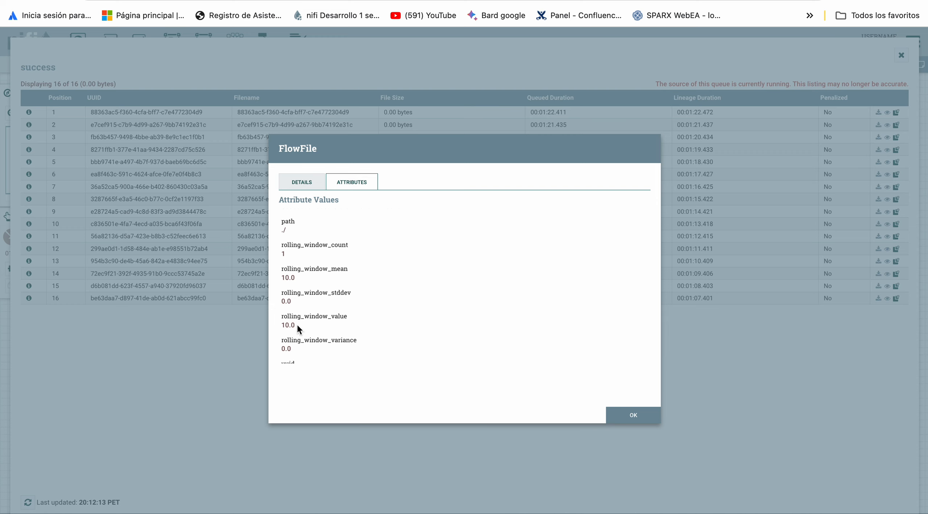
scroll(297, 325, down, 1)
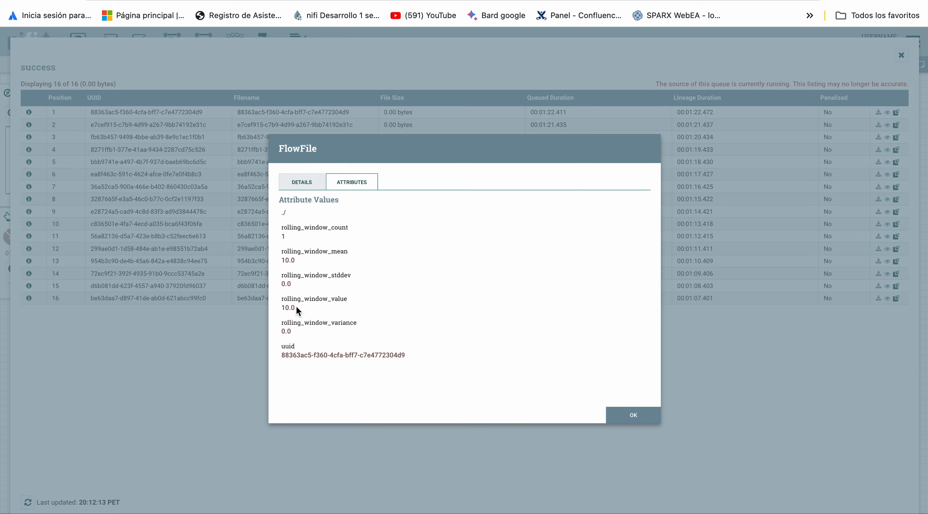
scroll(297, 307, down, 1)
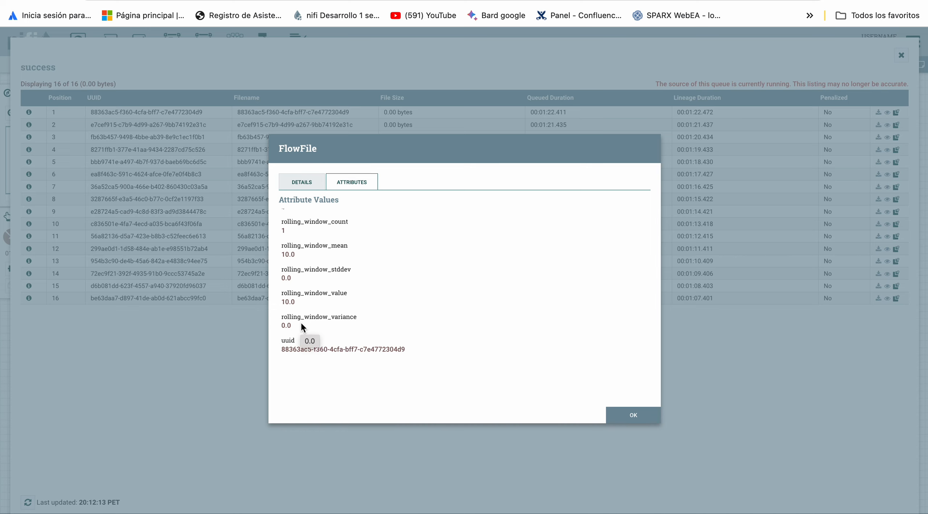
key(Escape)
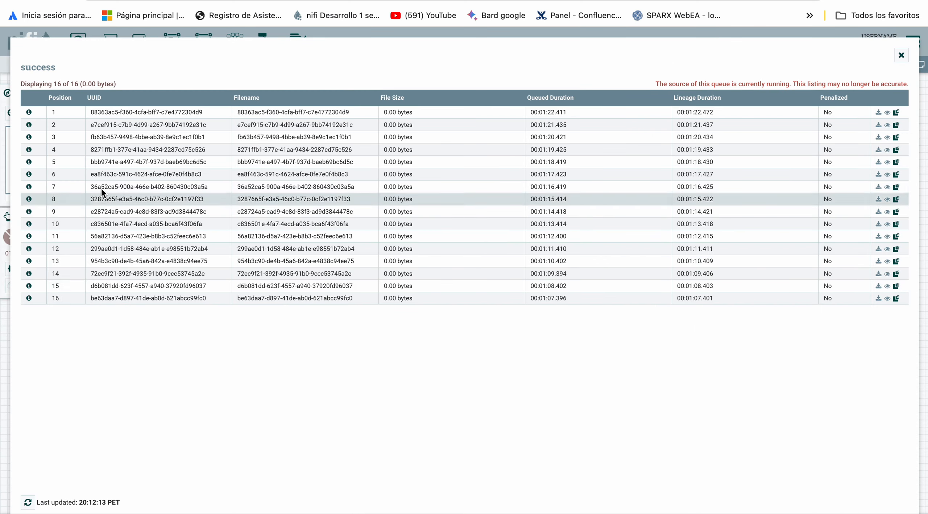
Examine the rolling window attributes of the FlowFile at position 2, comparing its count and accumulated value with the Registro attribute.
click(29, 125)
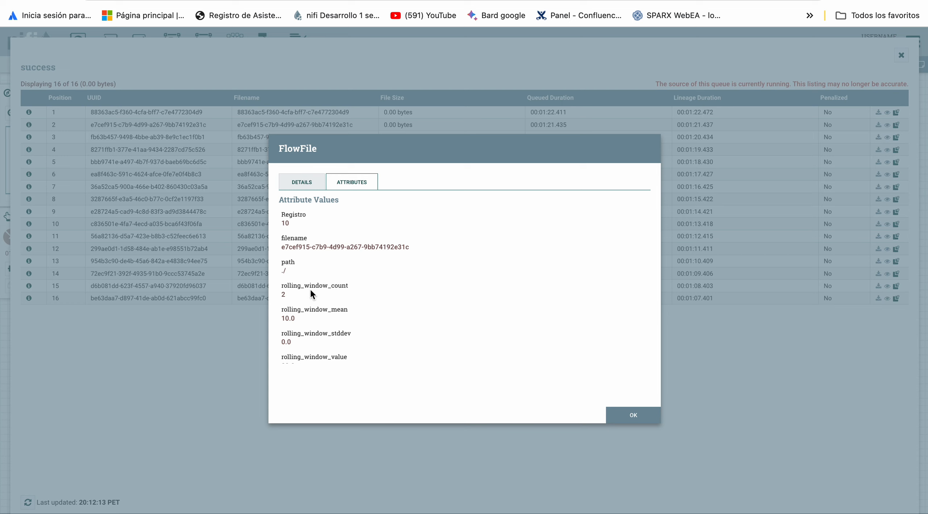
scroll(310, 289, down, 1)
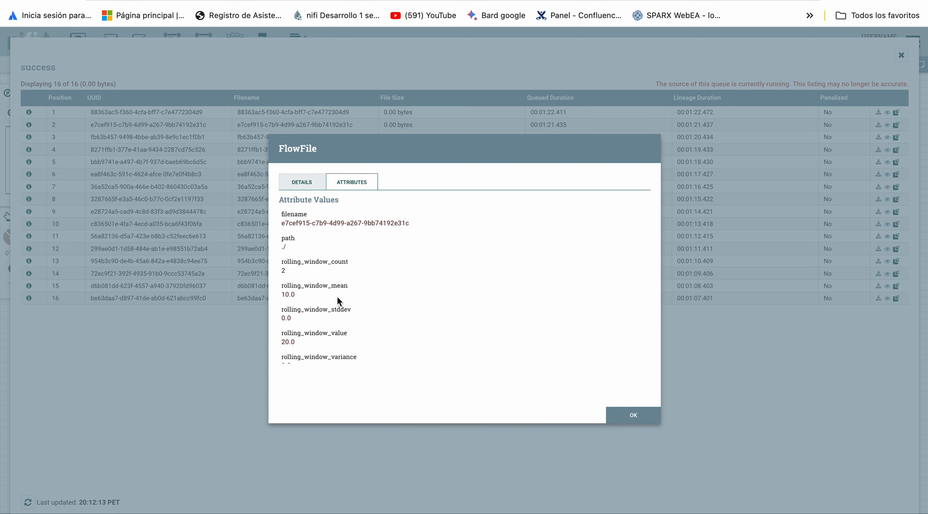
scroll(327, 294, down, 1)
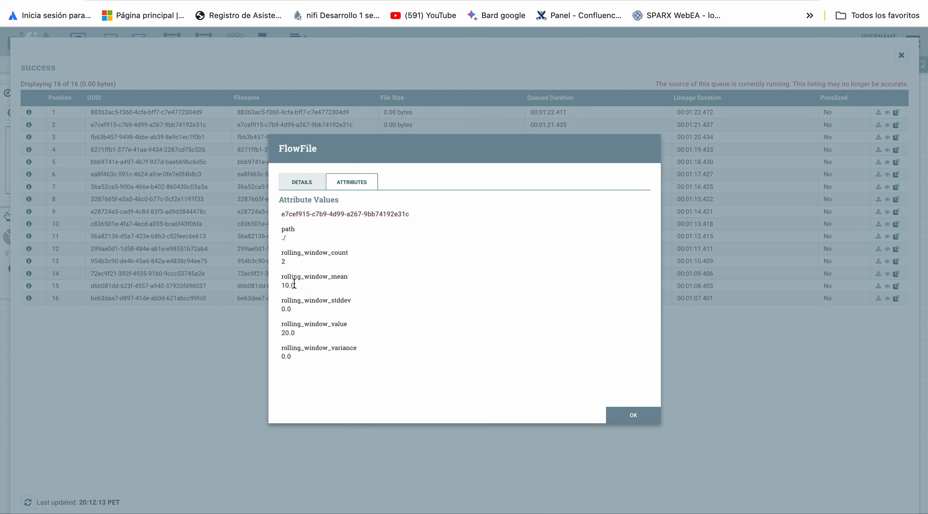
scroll(303, 311, down, 2)
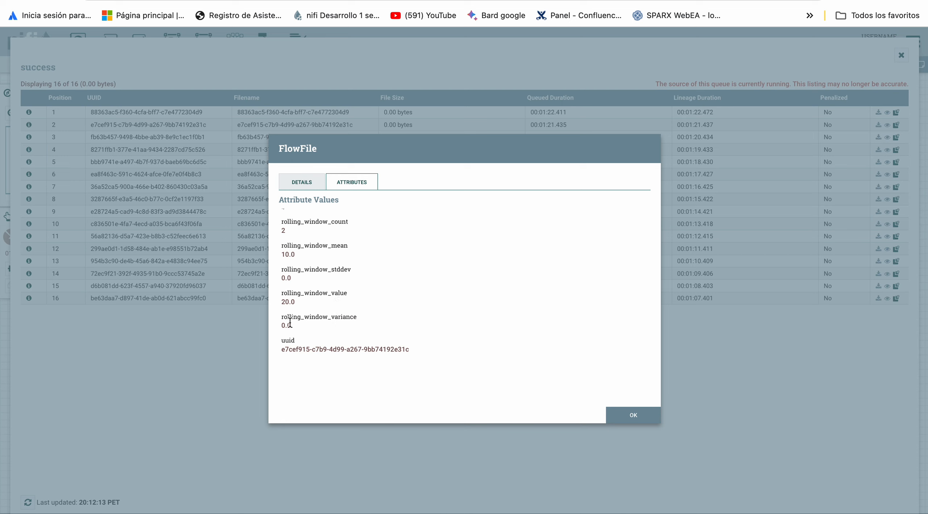
scroll(290, 323, up, 3)
scroll(290, 322, down, 2)
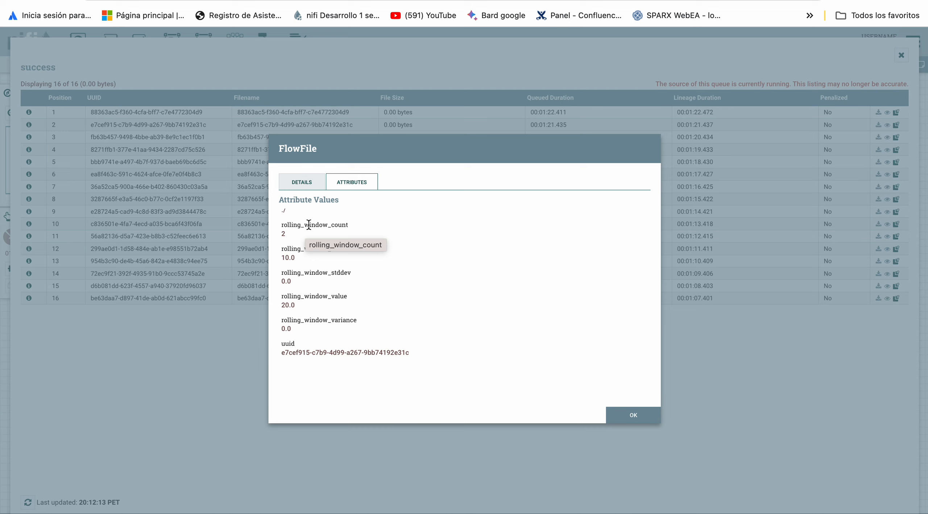
scroll(309, 225, up, 3)
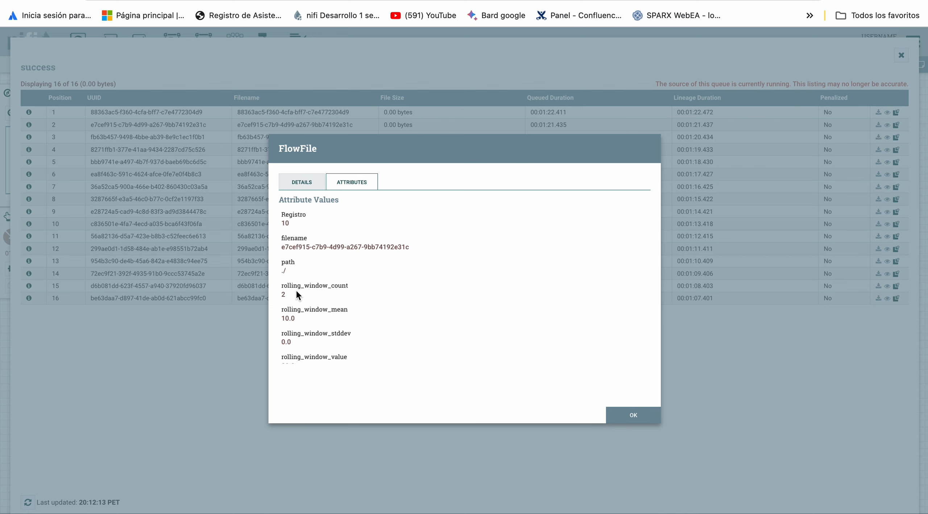
scroll(306, 322, down, 2)
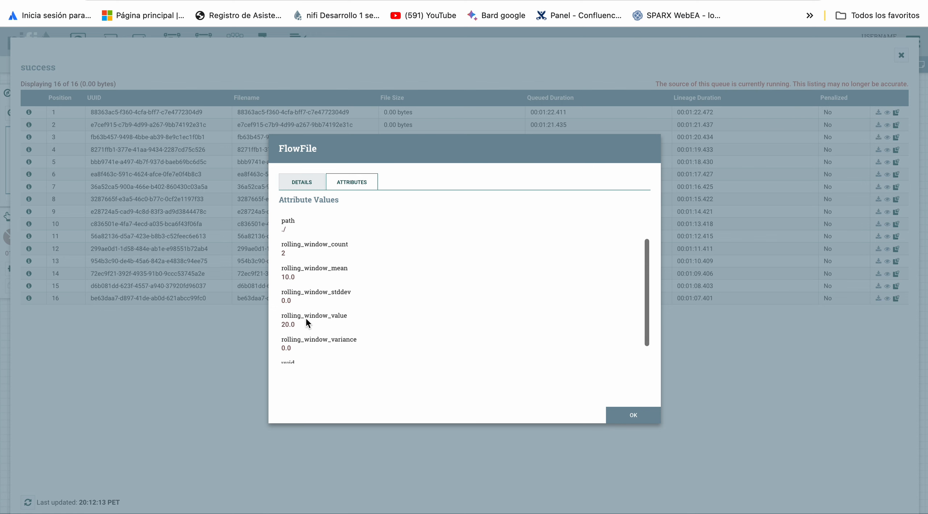
key(Escape)
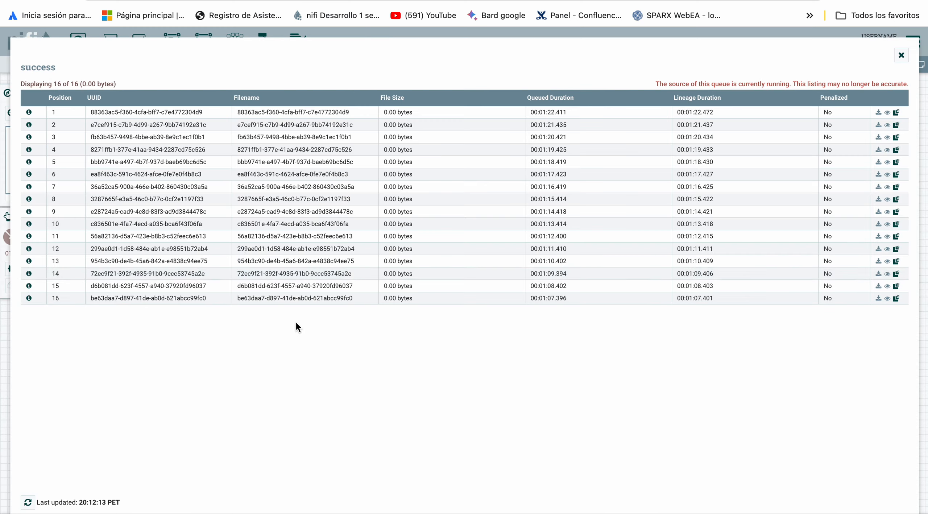
Check the rolling window count and value attributes of the FlowFiles at positions 3, 7 and 10.
click(31, 136)
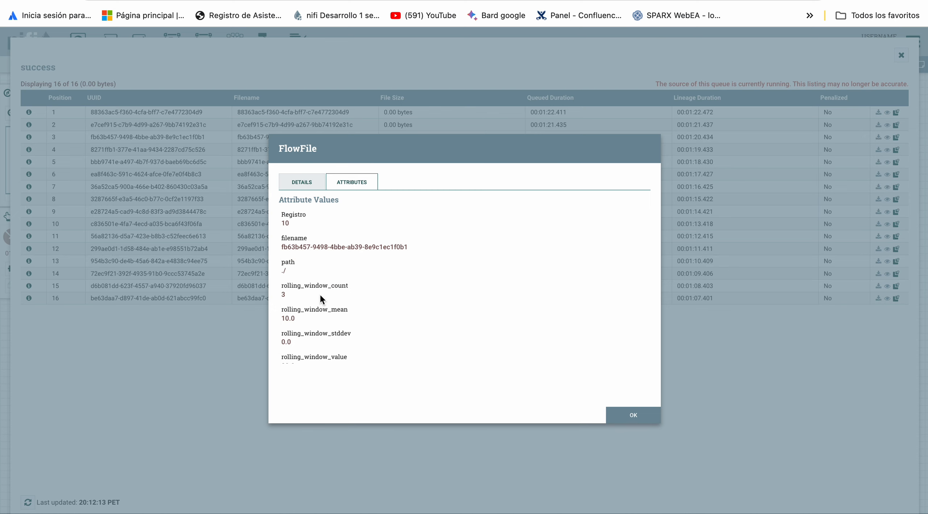
scroll(320, 293, down, 3)
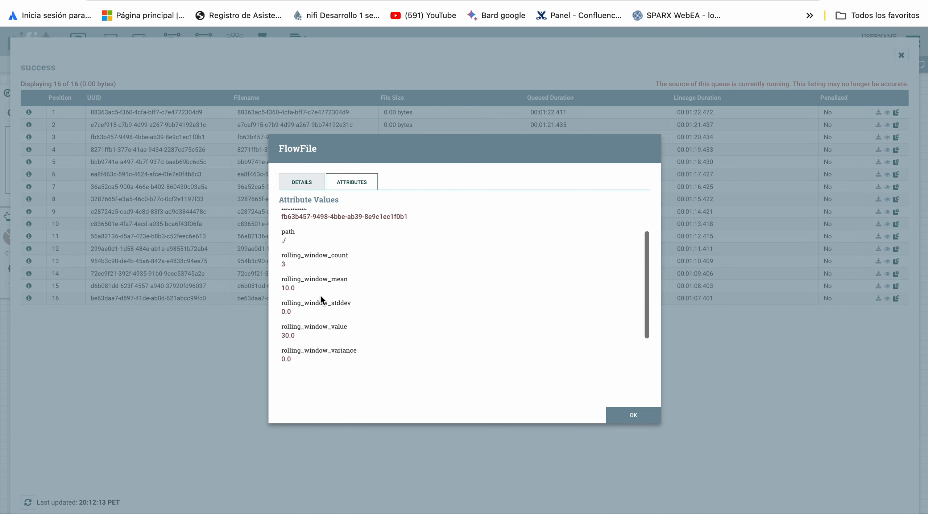
key(Escape)
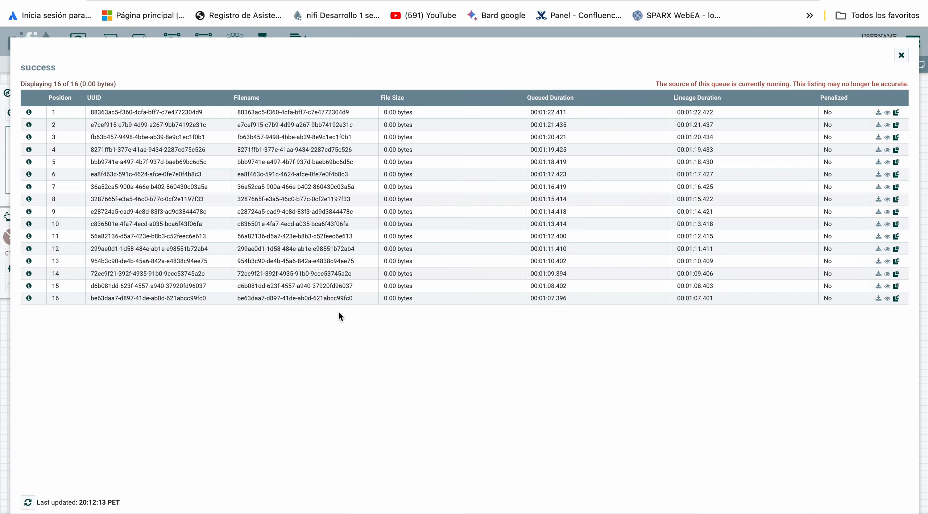
click(29, 188)
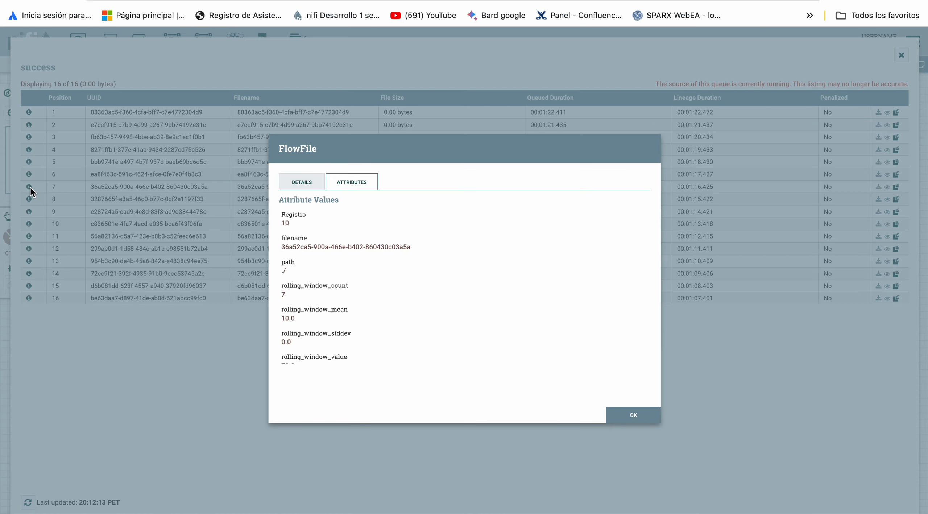
scroll(310, 300, down, 3)
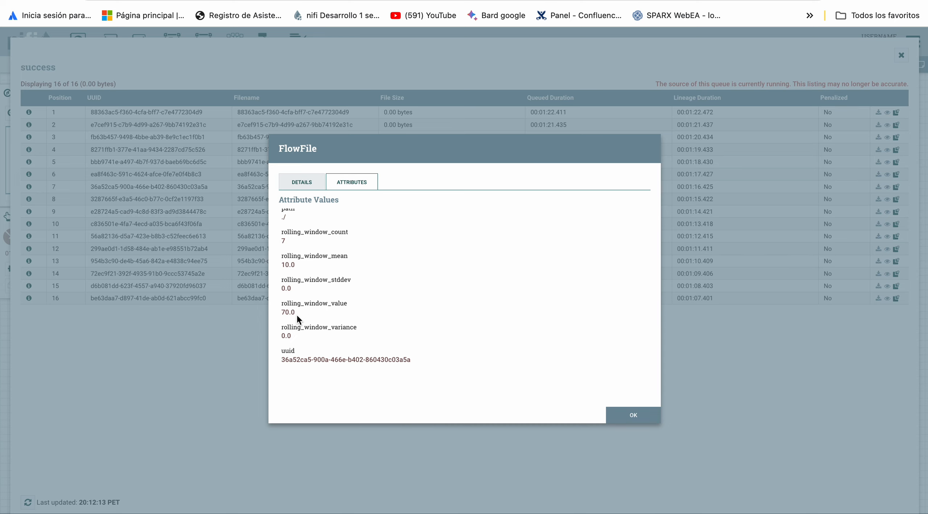
key(Escape)
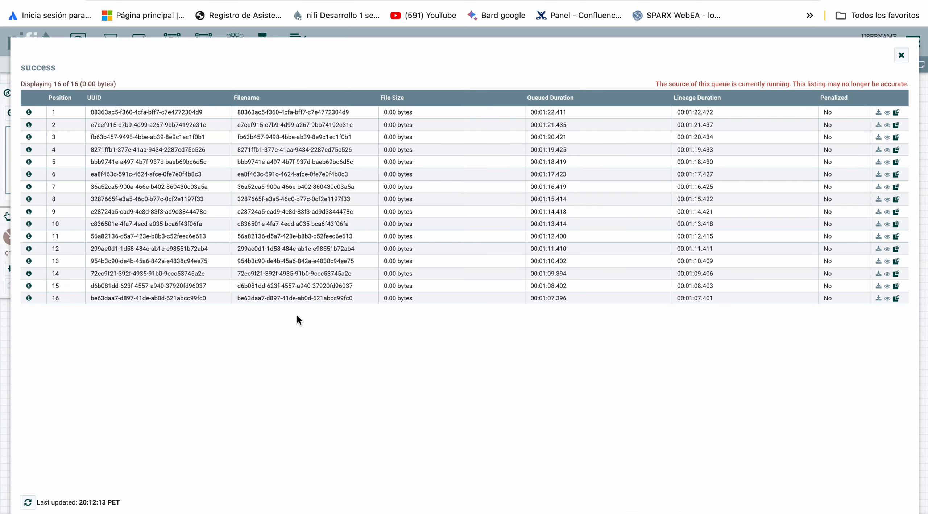
click(29, 224)
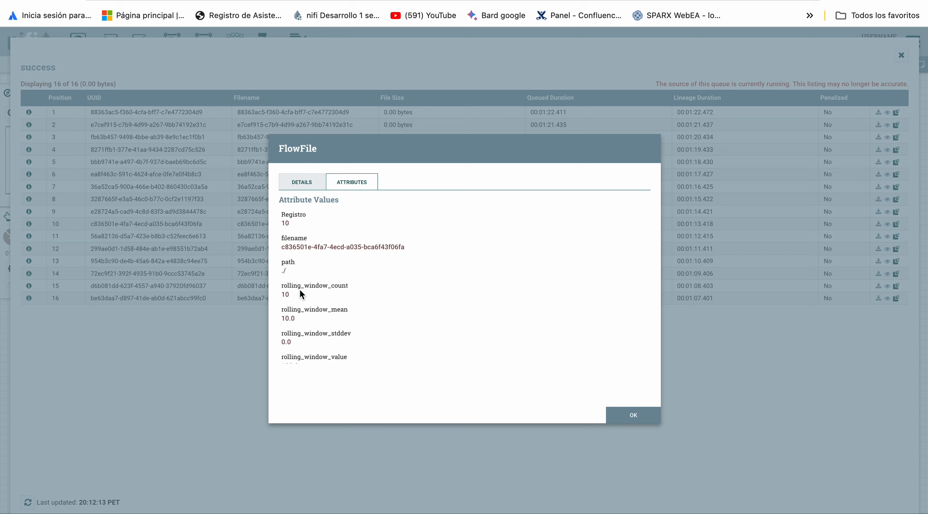
scroll(306, 301, down, 3)
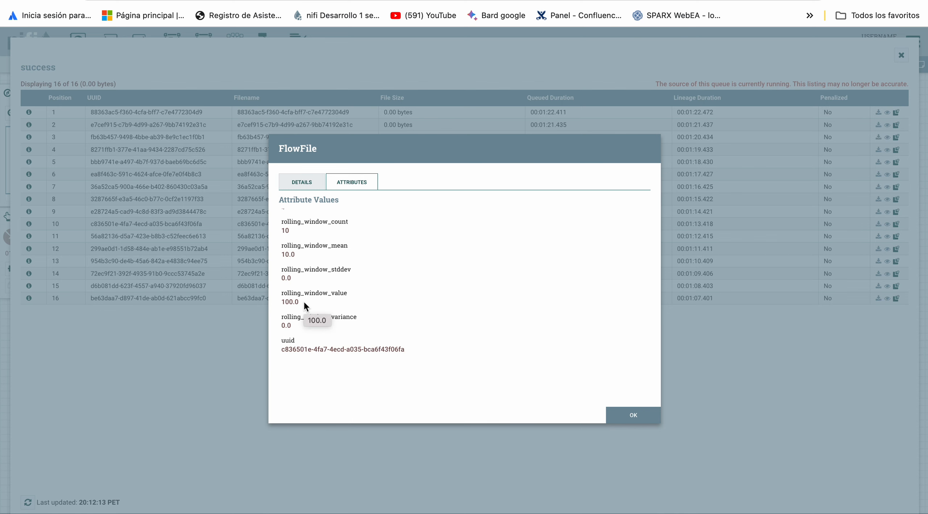
key(Escape)
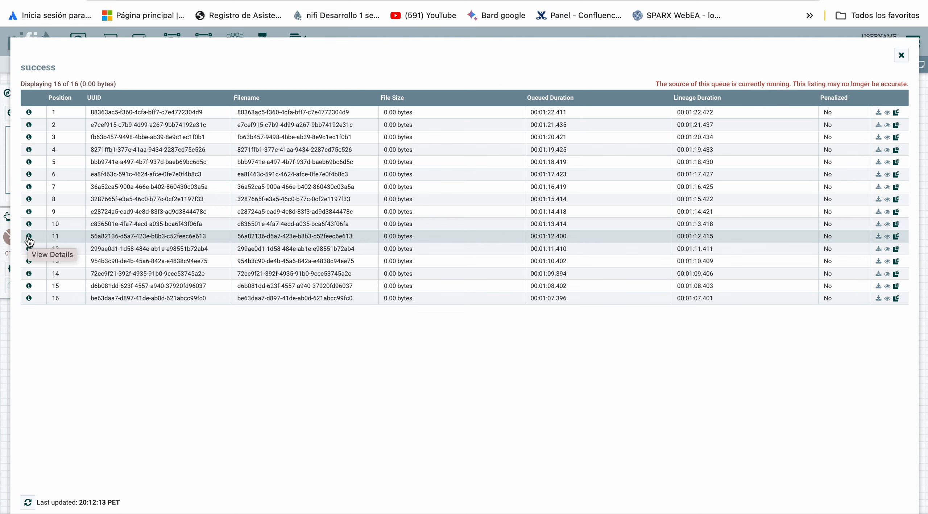
Check the rolling window count and value of the FlowFiles at positions 11 and 12, and close the queue listing.
click(29, 236)
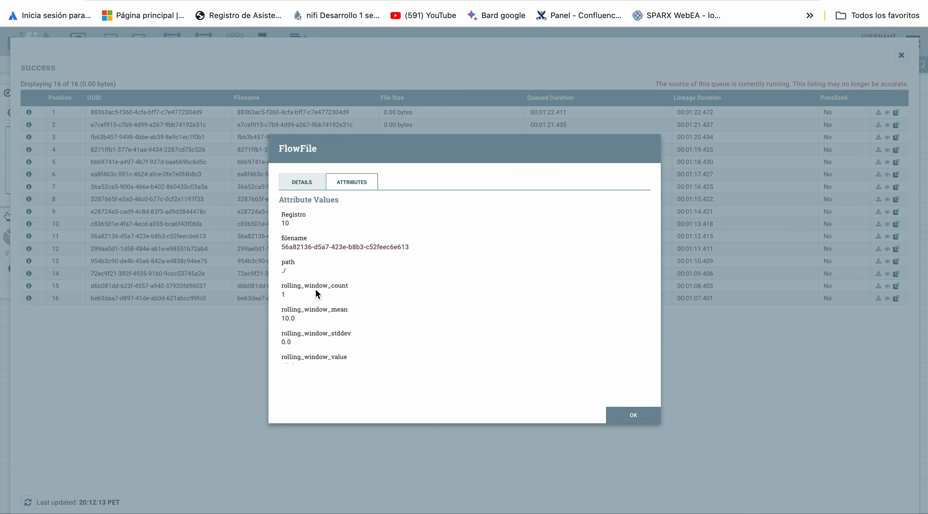
scroll(298, 327, down, 2)
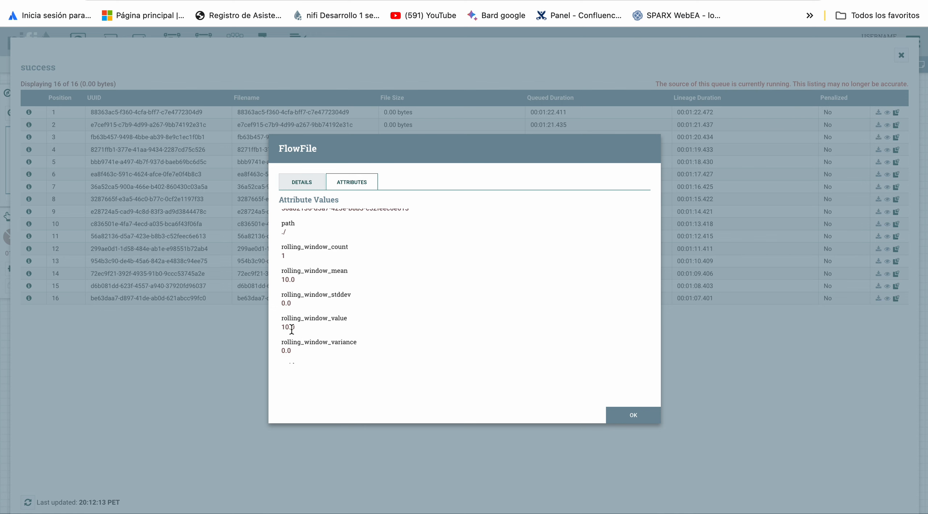
key(Escape)
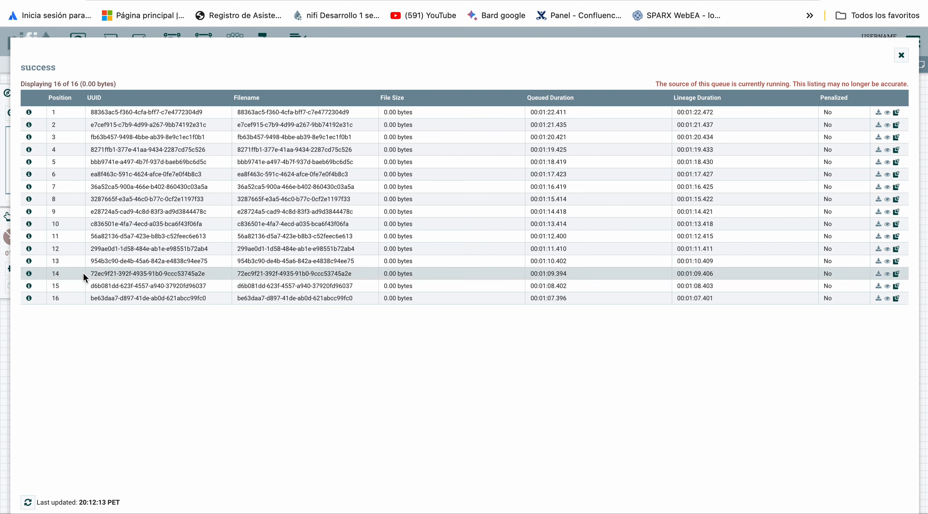
click(29, 249)
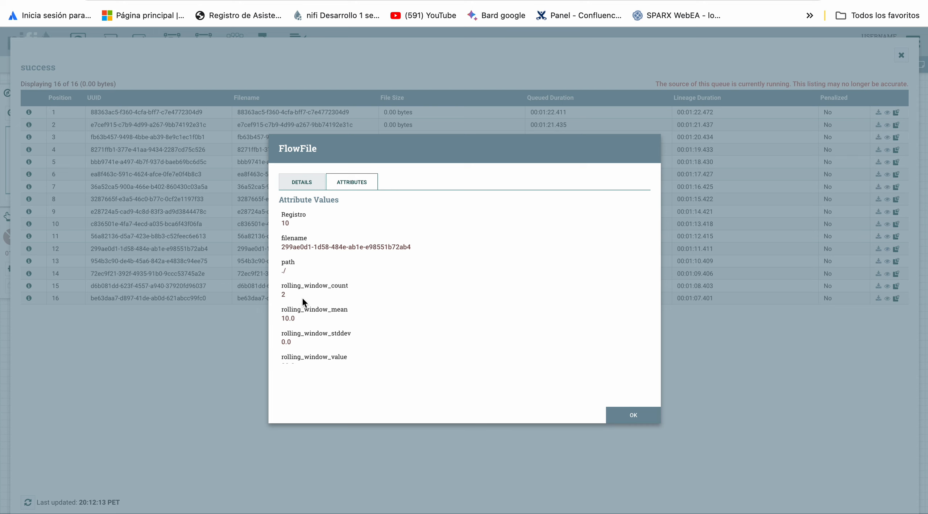
scroll(302, 297, down, 2)
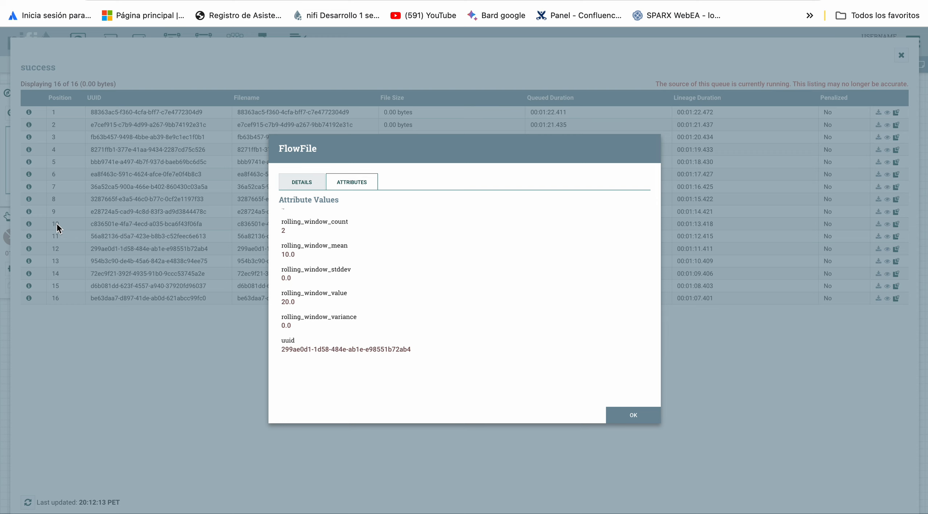
key(Escape)
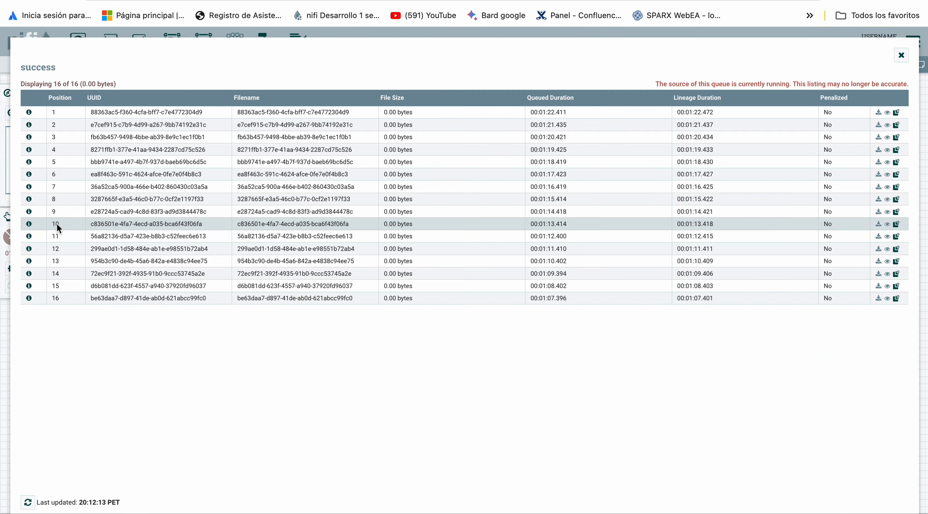
key(Escape)
Open the AttributeRollingWindow processor's properties and read the description of the Value to track property.
click(551, 247)
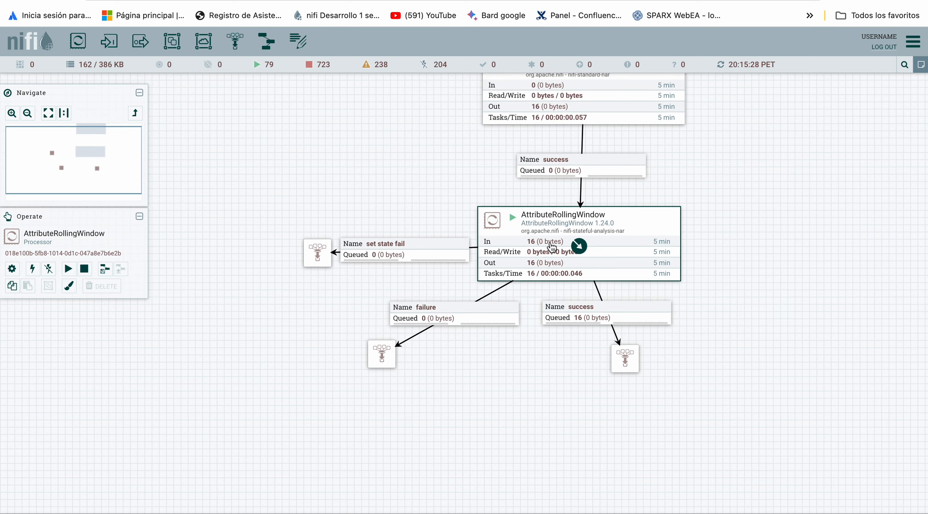
double_click(552, 247)
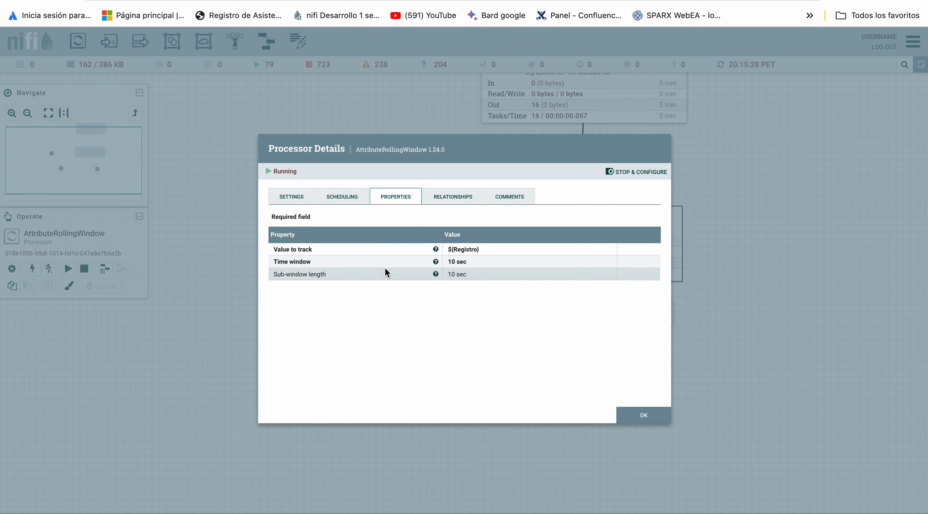
mouse_move(436, 254)
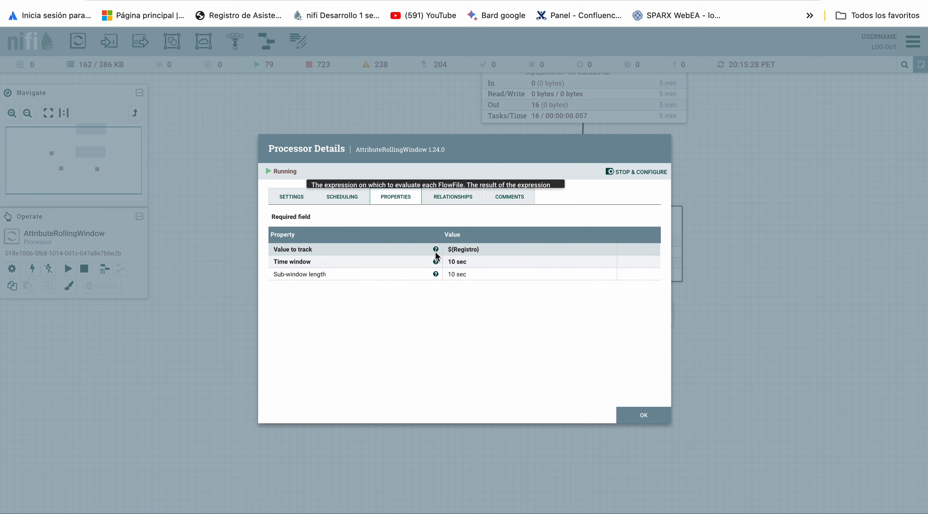